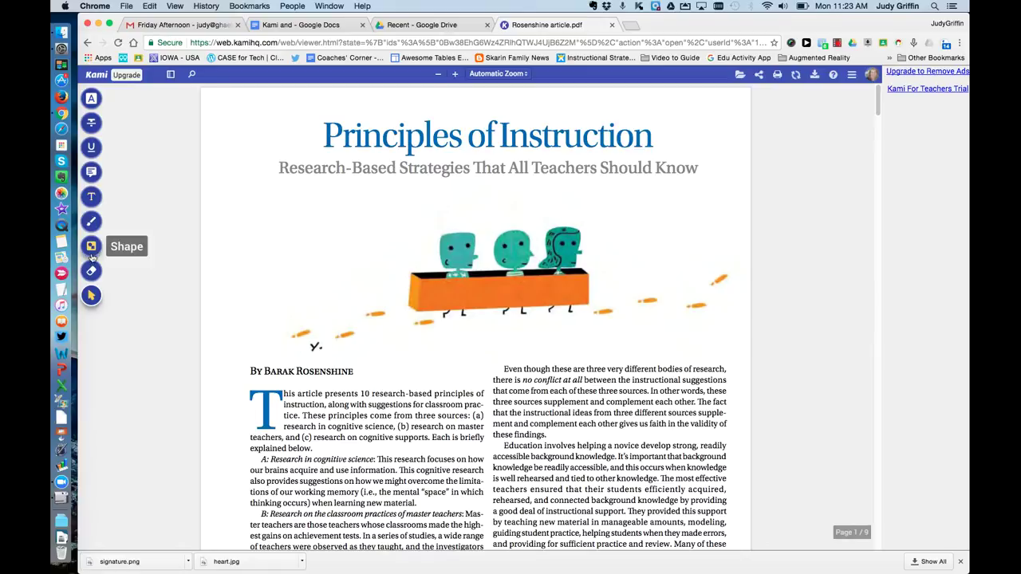
Copy the paragraph "A: Research in cognitive science" from the PDF and paste it below the key features list in the Google Docs document.
left_click(97, 297)
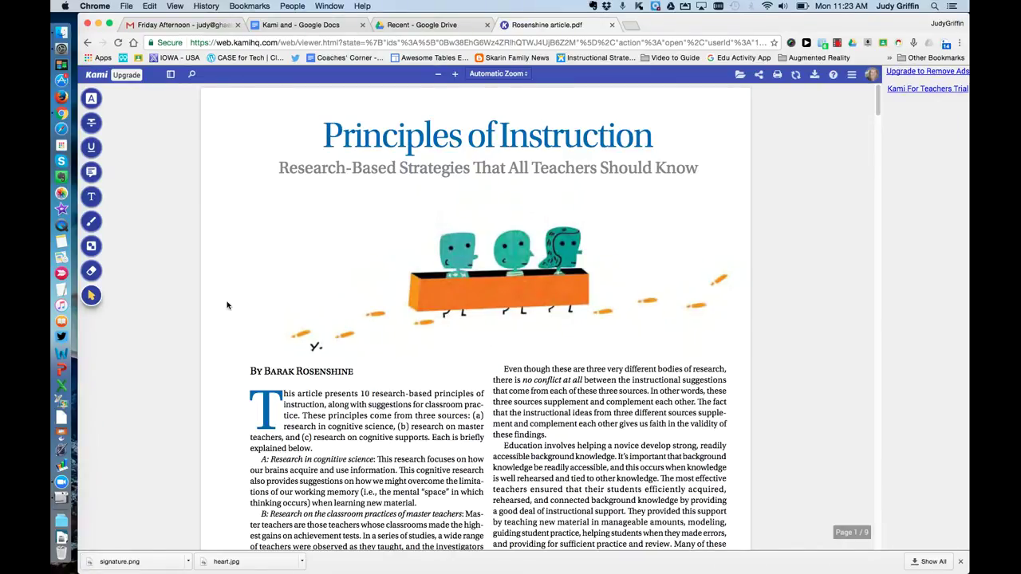
scroll(227, 305, "down", 3)
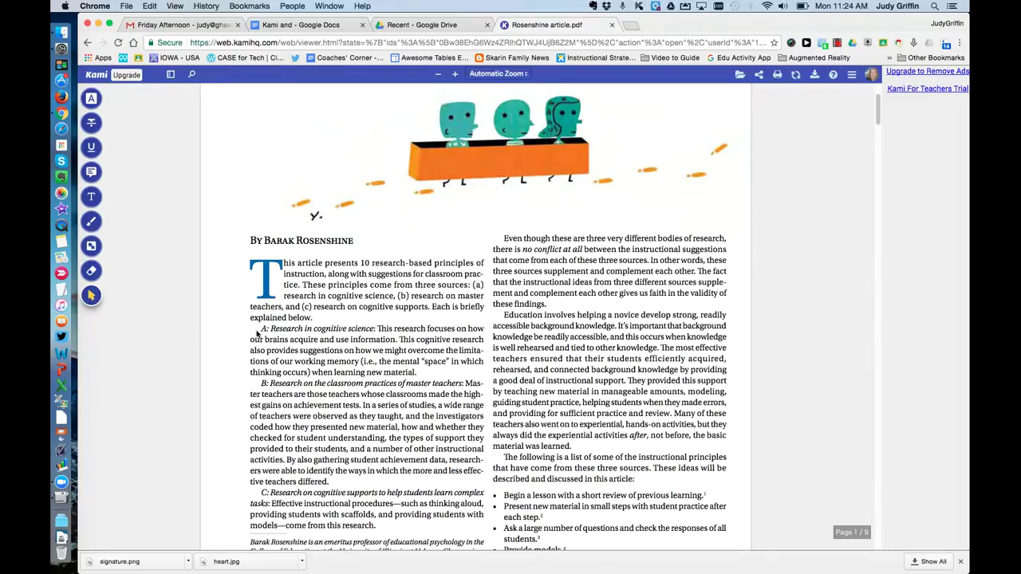
left_click_drag(261, 328, 416, 375)
key("super+c")
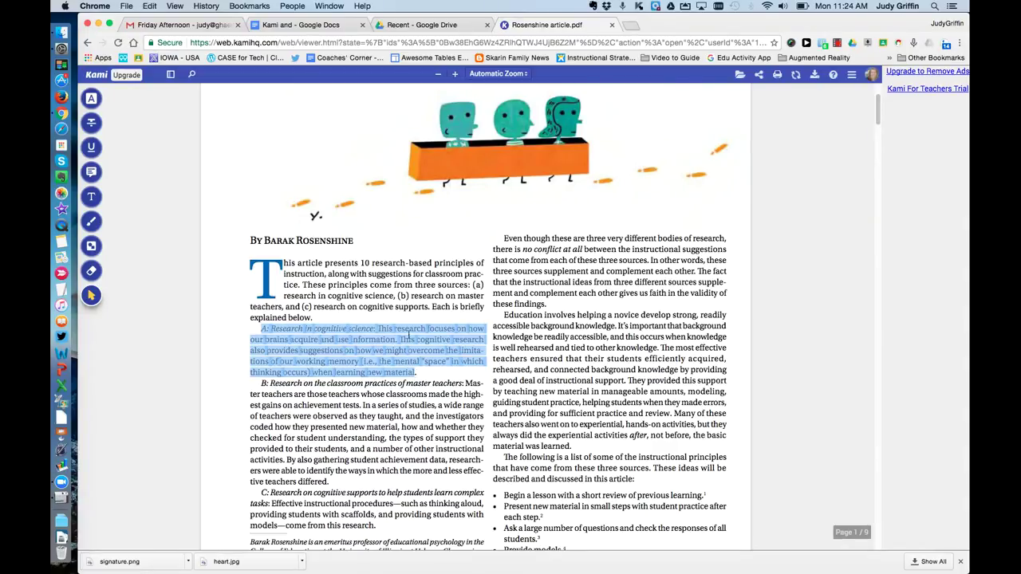
left_click(306, 25)
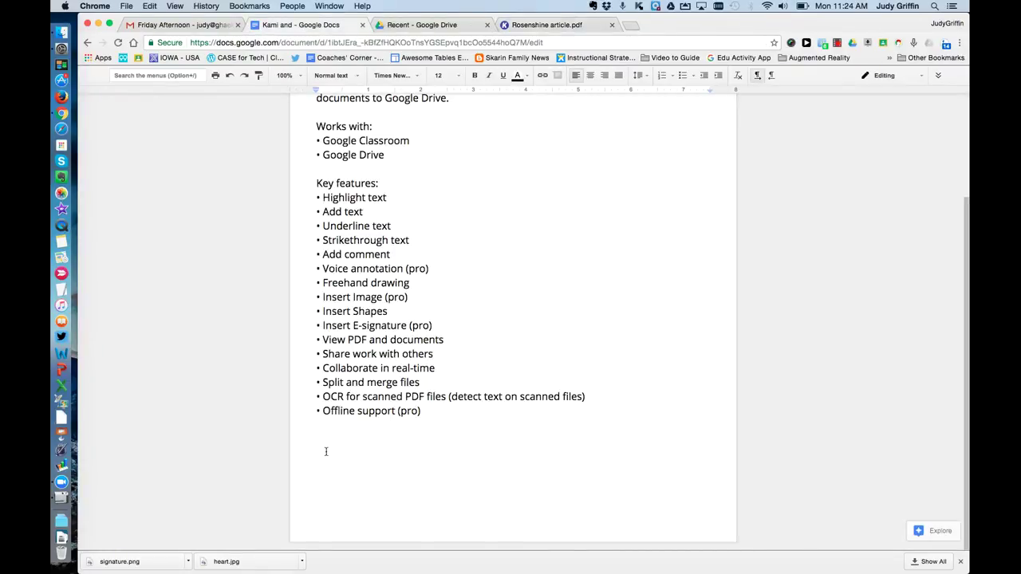
key("super+v")
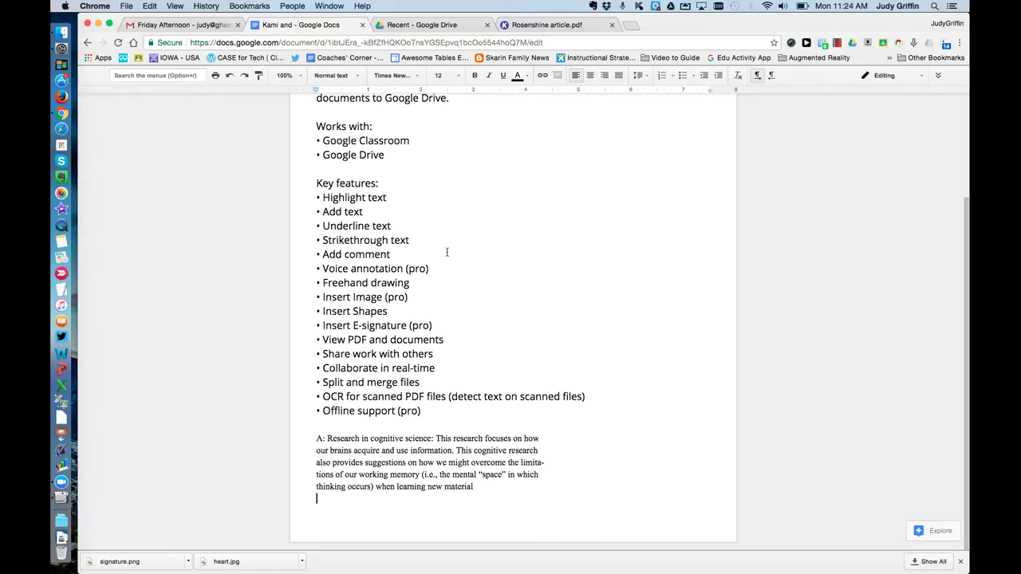
Return to Rosenshine article.pdf in Kami and highlight the selected "A: Research in cognitive science" paragraph in yellow.
left_click(549, 30)
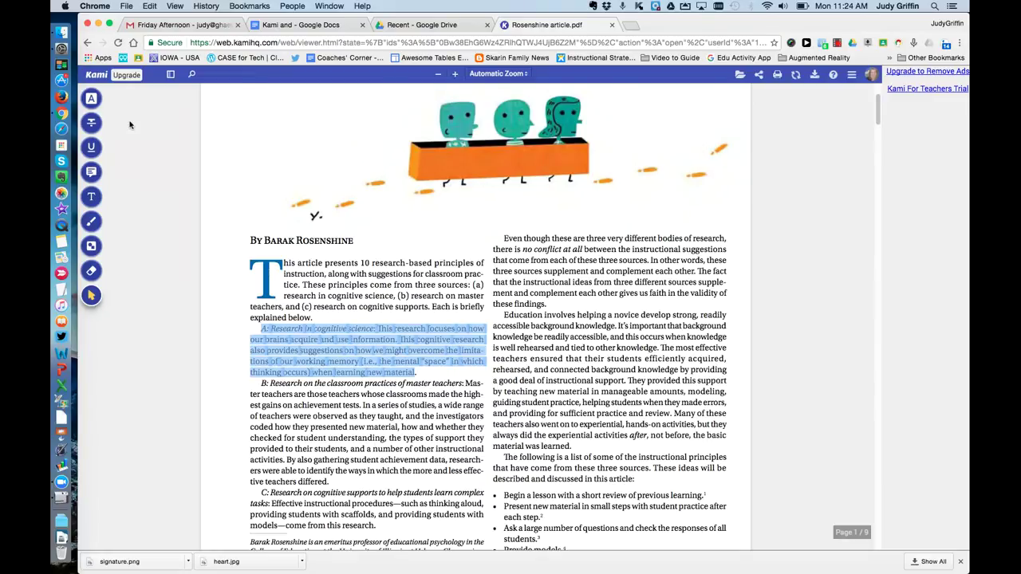
left_click(92, 99)
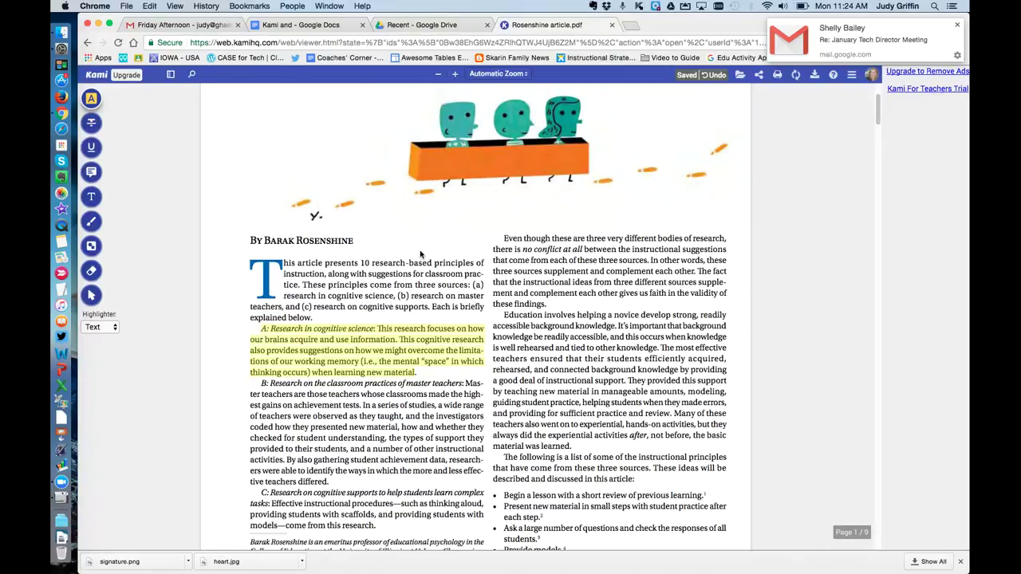
Strike through "no conflict at all" in pink and underline in red from "The following is a list" to "described and".
left_click(92, 124)
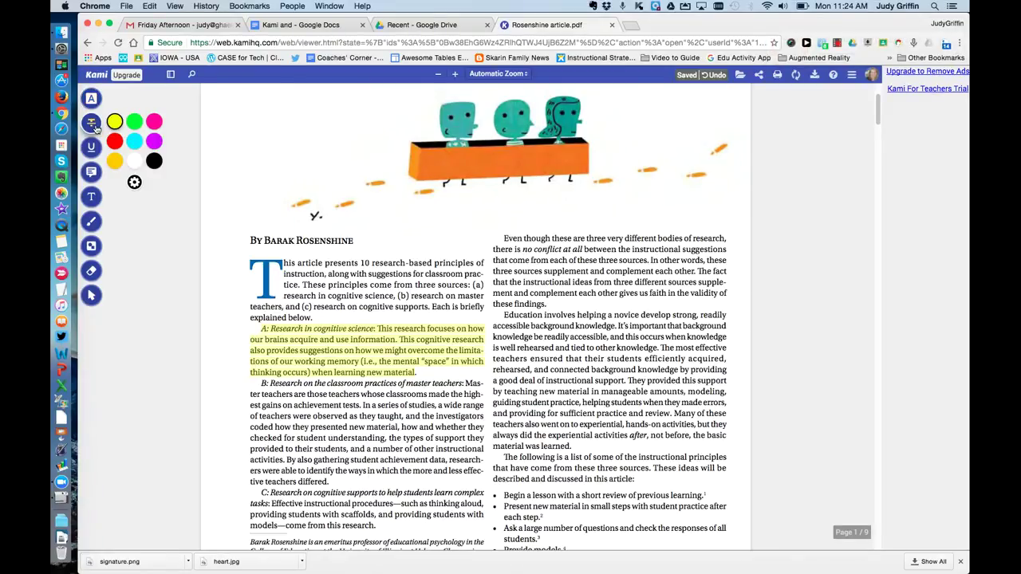
left_click(134, 122)
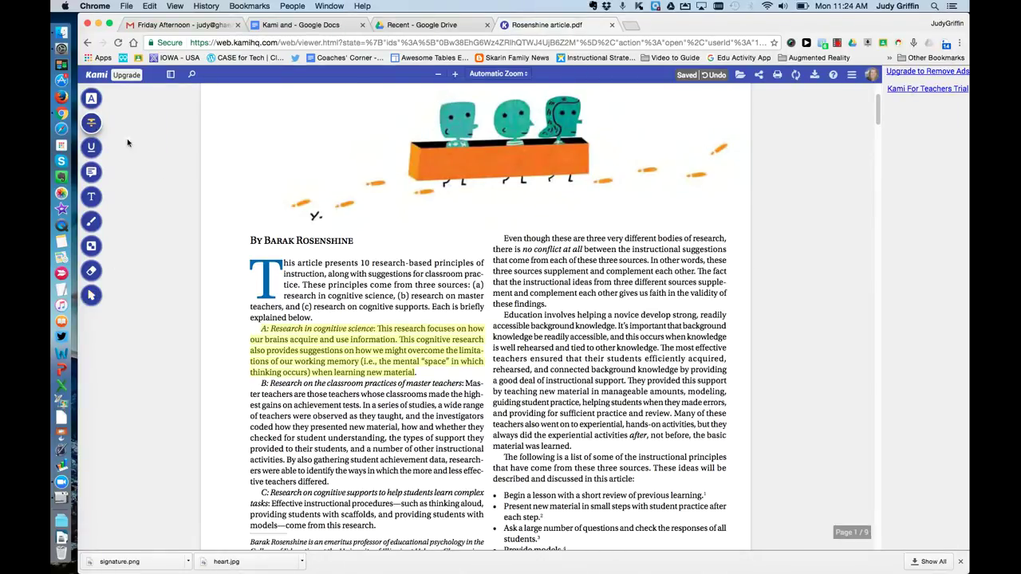
left_click(91, 123)
left_click(157, 127)
left_click_drag(523, 250, 583, 252)
left_click(90, 150)
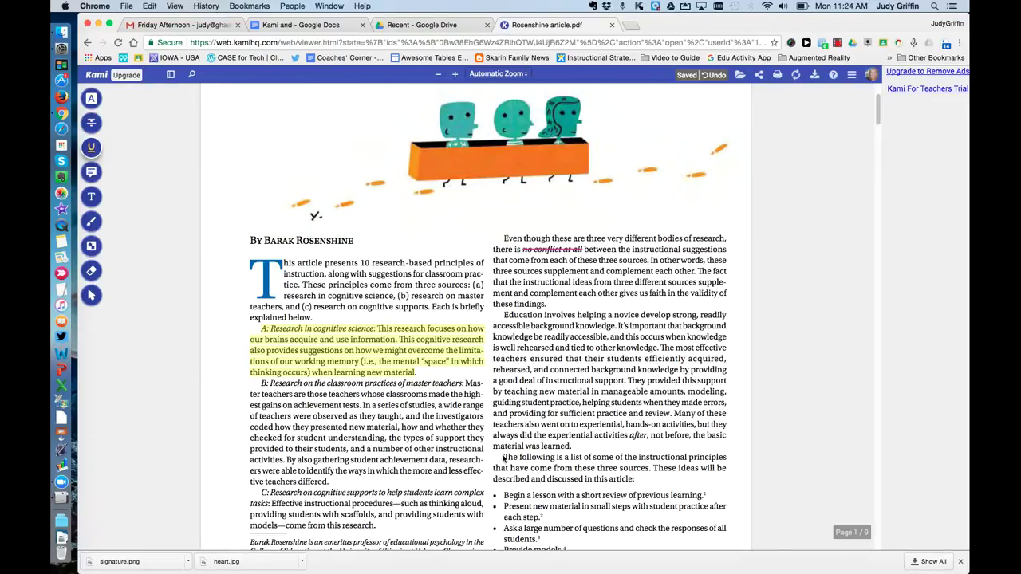
mouse_move(505, 456)
left_mouse_down()
mouse_move(560, 474)
mouse_move(538, 461)
mouse_move(547, 477)
left_mouse_up()
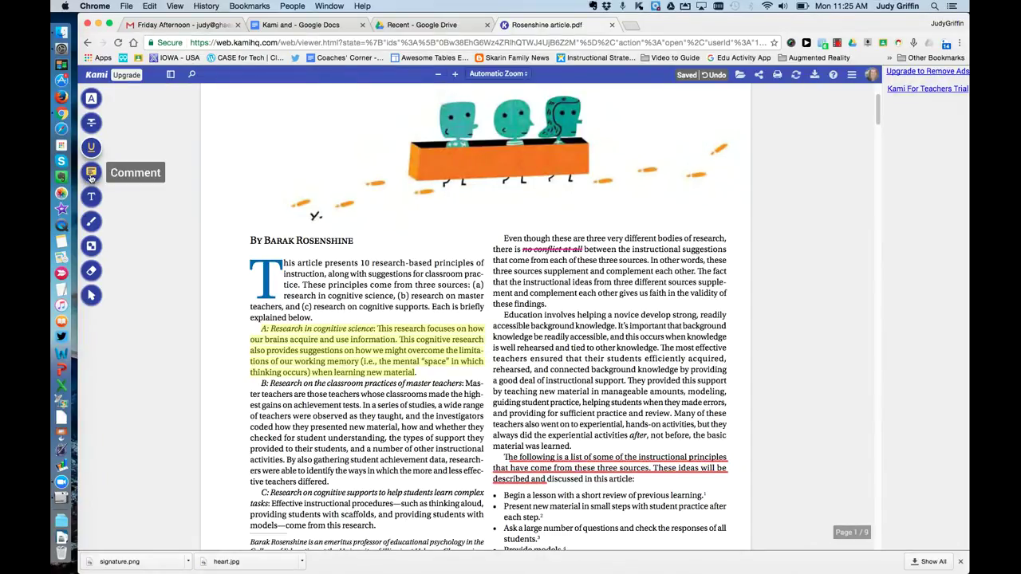
left_click(91, 295)
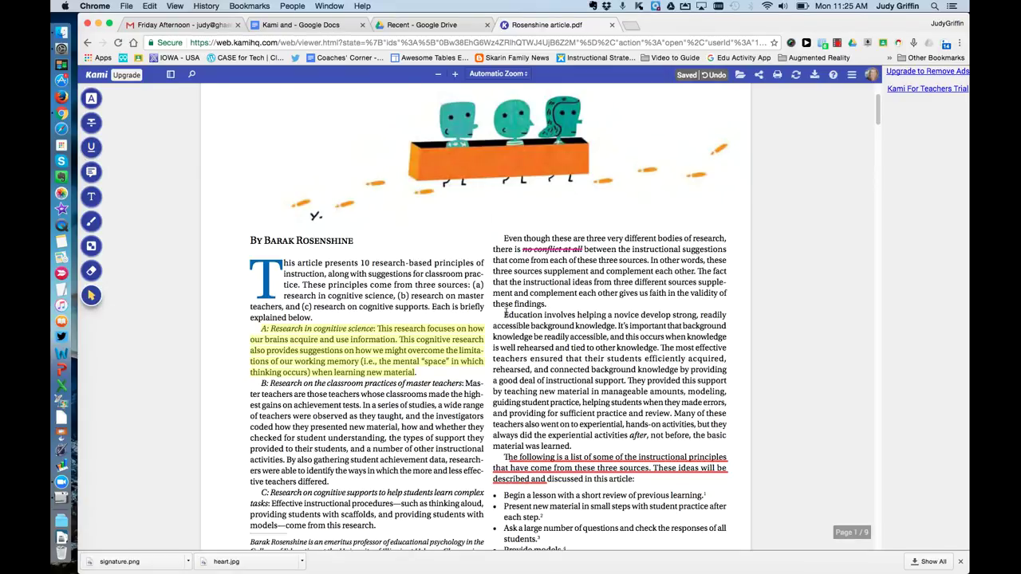
left_click_drag(505, 315, 629, 381)
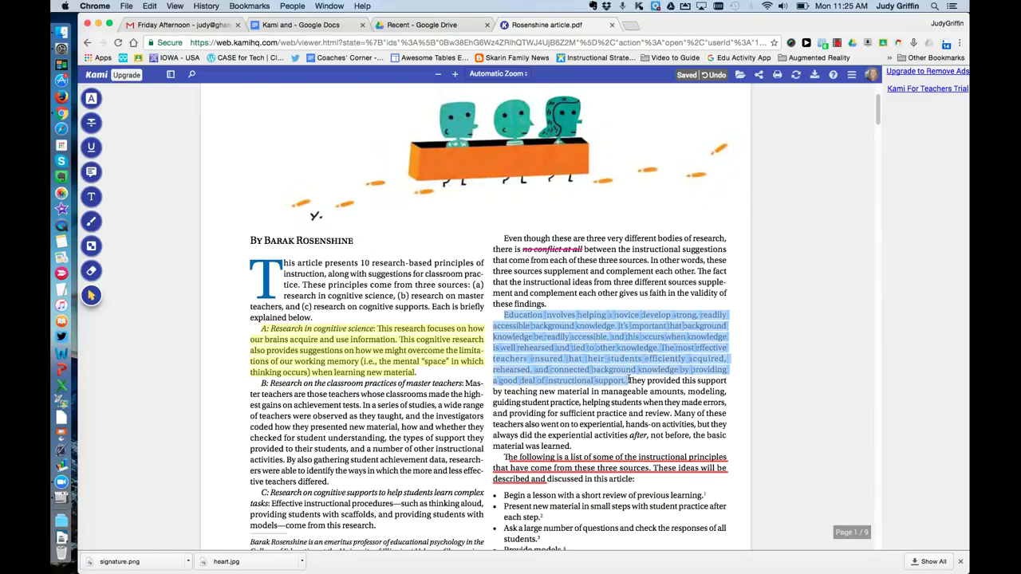
left_click(90, 171)
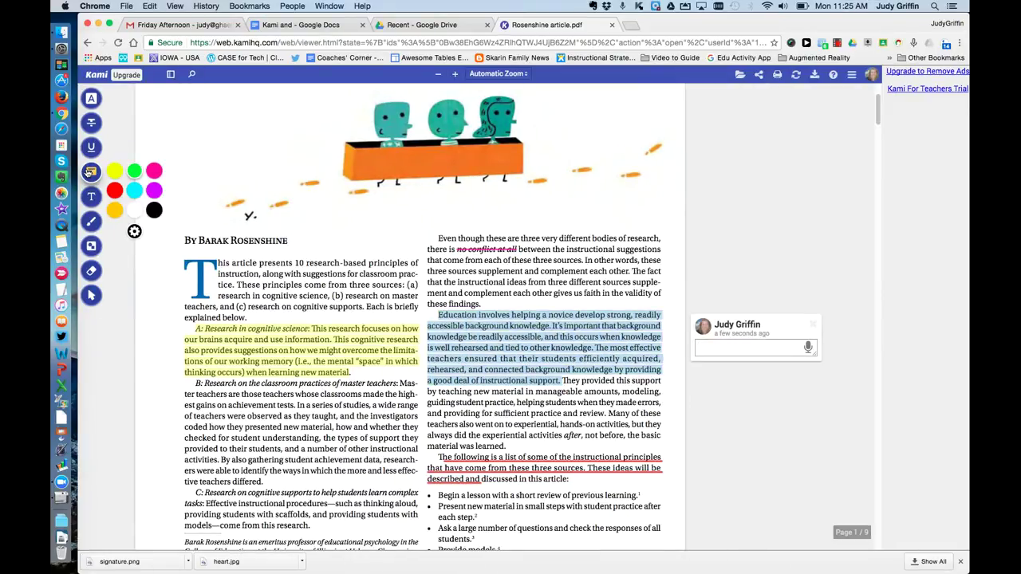
Add a cyan comment reading "Text comment" to the passage from "Education involves helping a novice" to "is well rehearsed and".
left_click(138, 195)
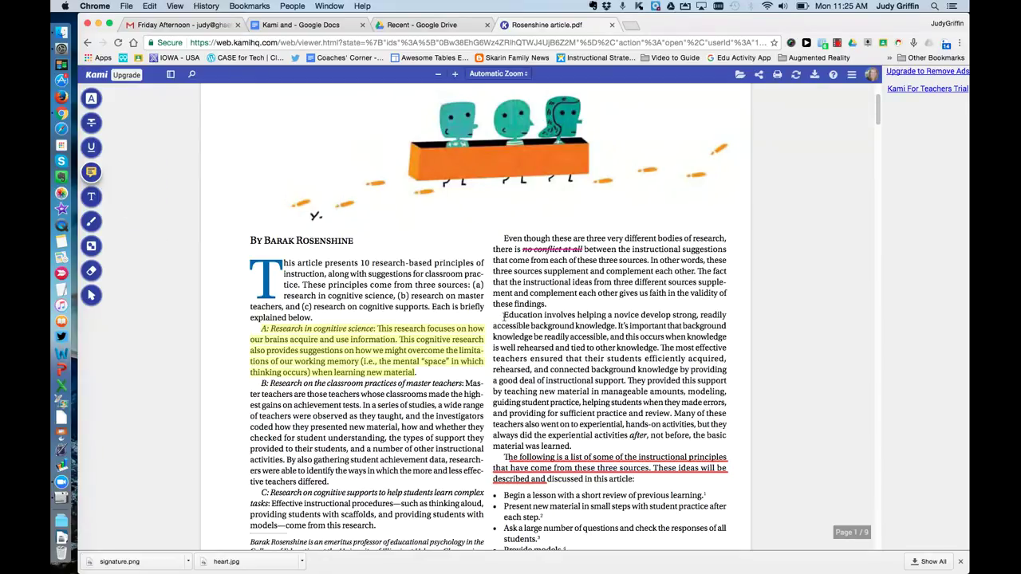
left_click_drag(506, 318, 569, 348)
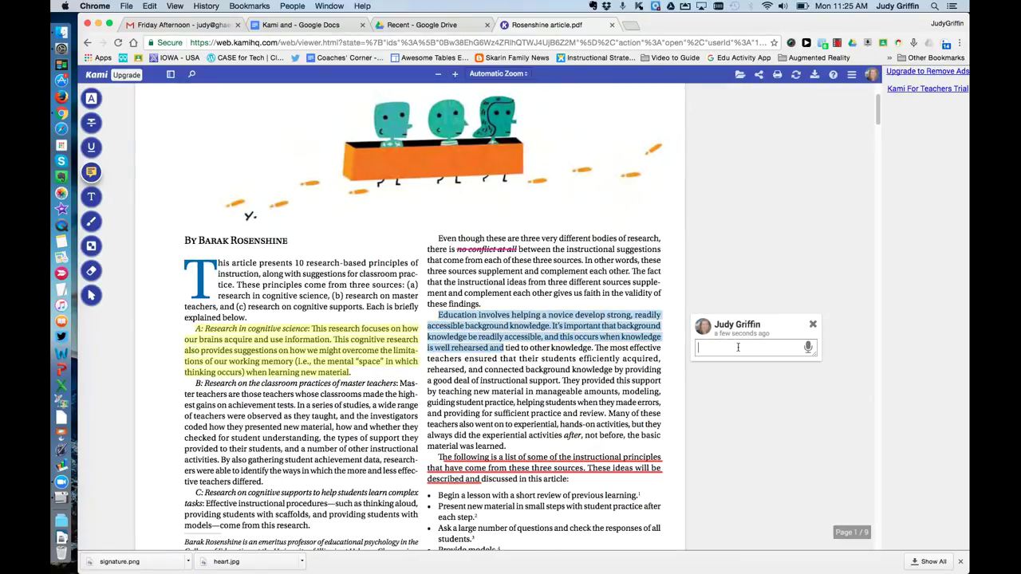
type("Text comment")
key("Return")
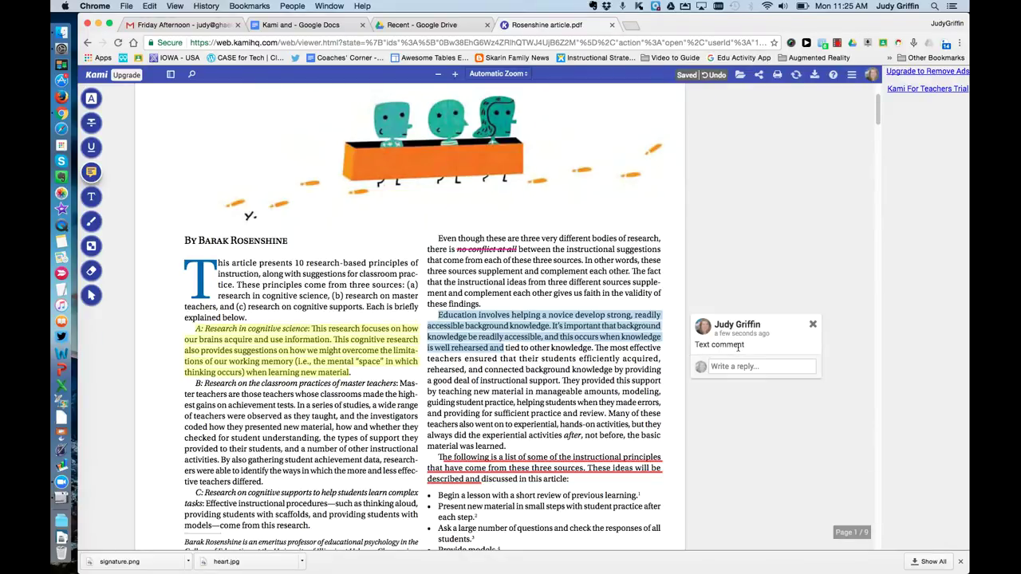
left_click(776, 366)
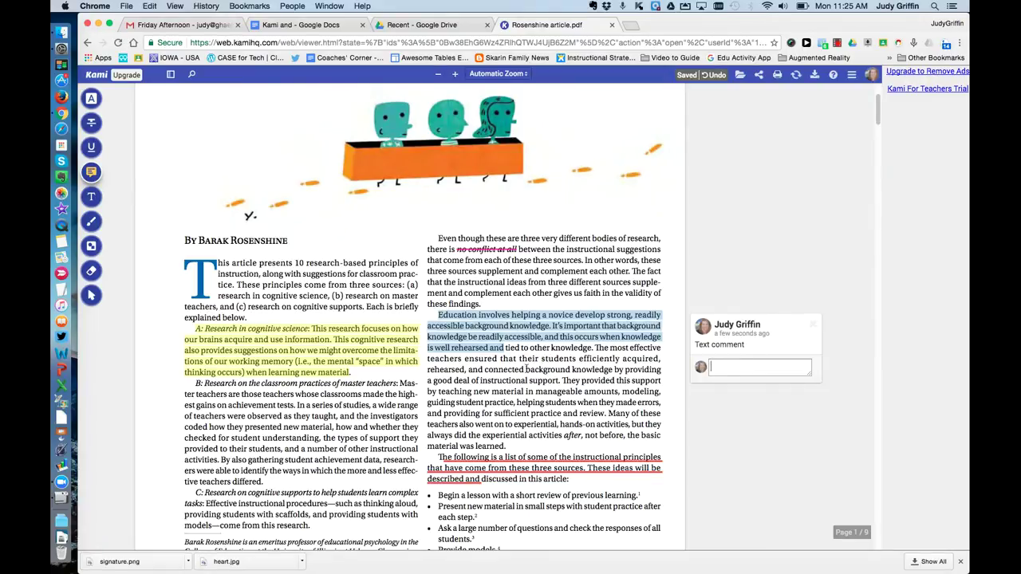
Try to add a voice comment to the passage from "background knowledge by providing" to "new material in manageable".
left_click_drag(525, 370, 584, 388)
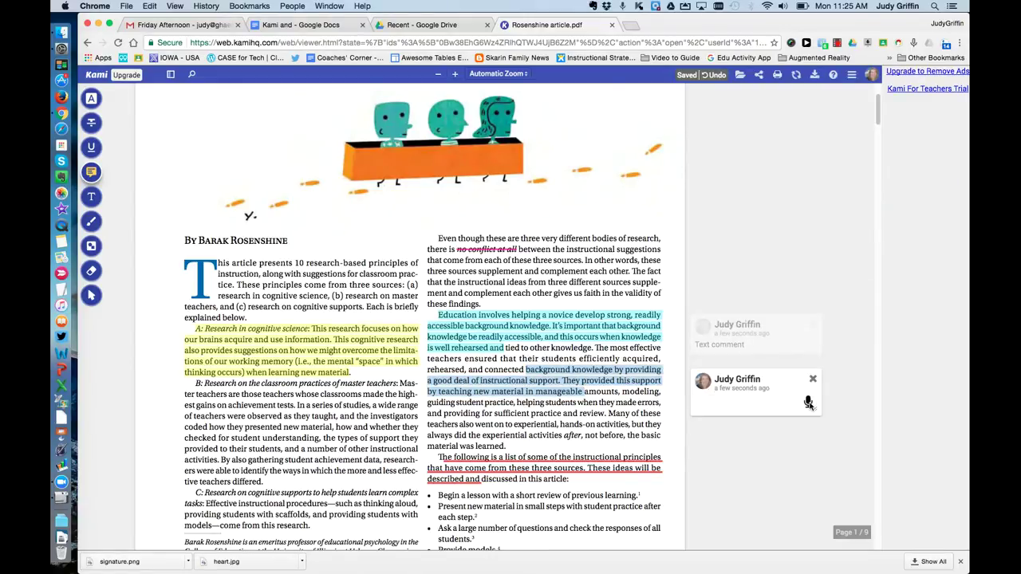
left_click(809, 403)
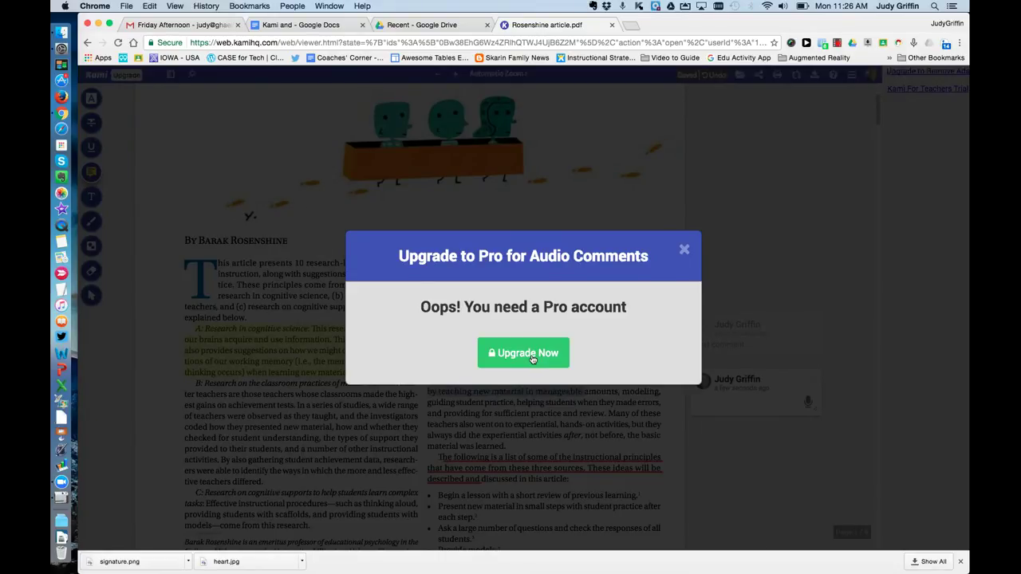
left_click(684, 250)
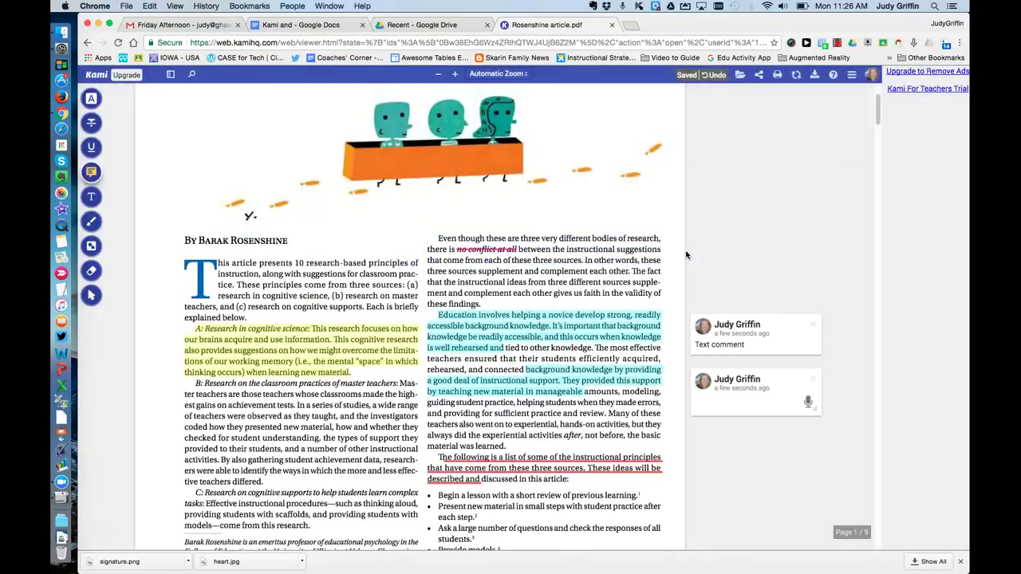
Add a red text note below the illustration reading "This article was important! Share with your teachers at PD!".
left_click(92, 198)
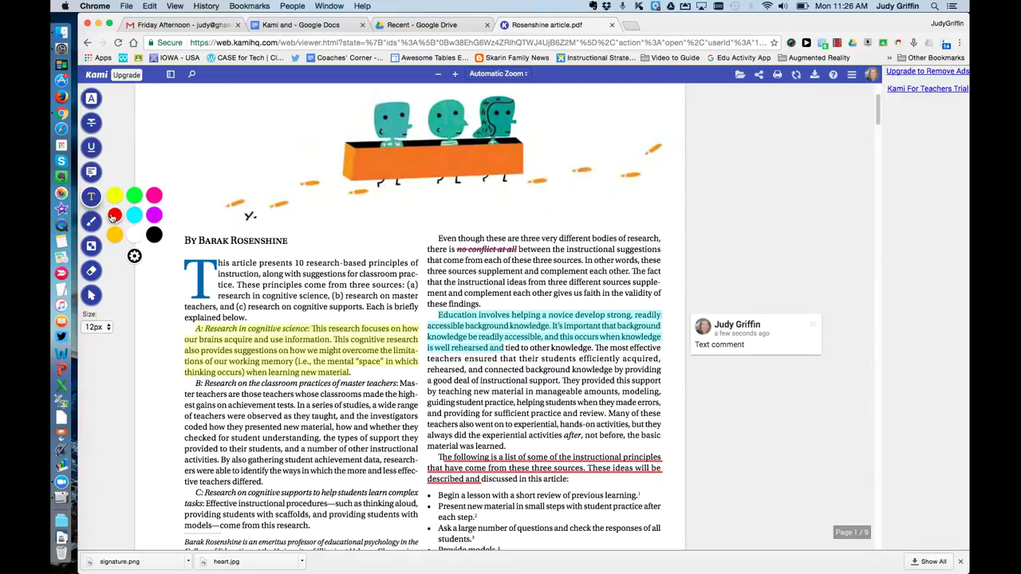
left_click(115, 222)
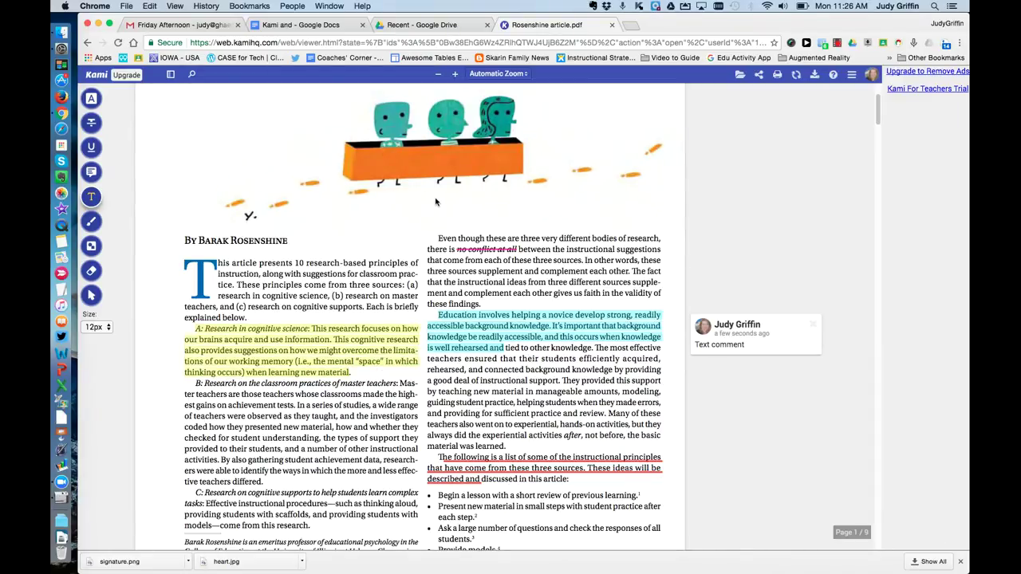
mouse_move(94, 204)
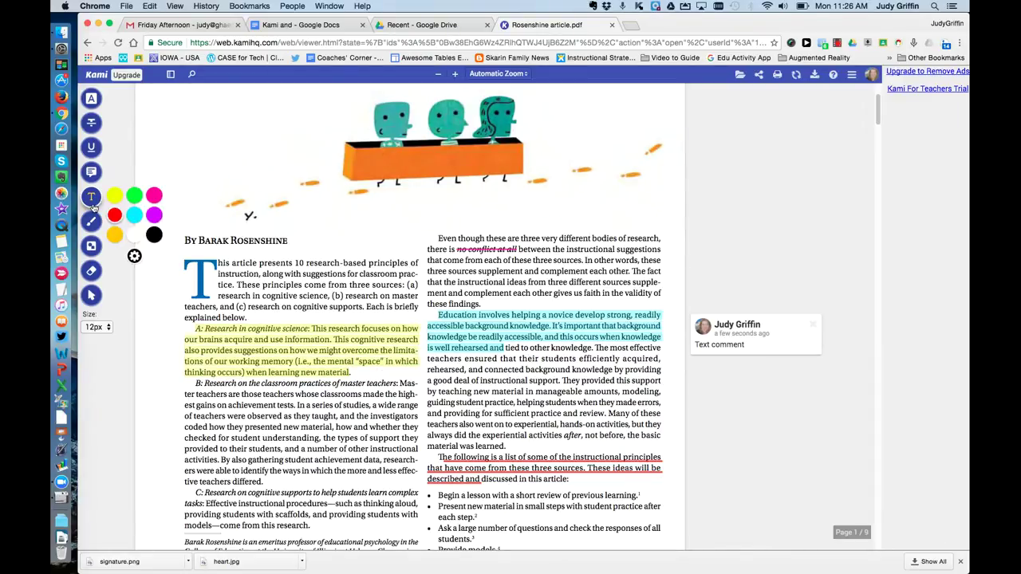
left_click(445, 195)
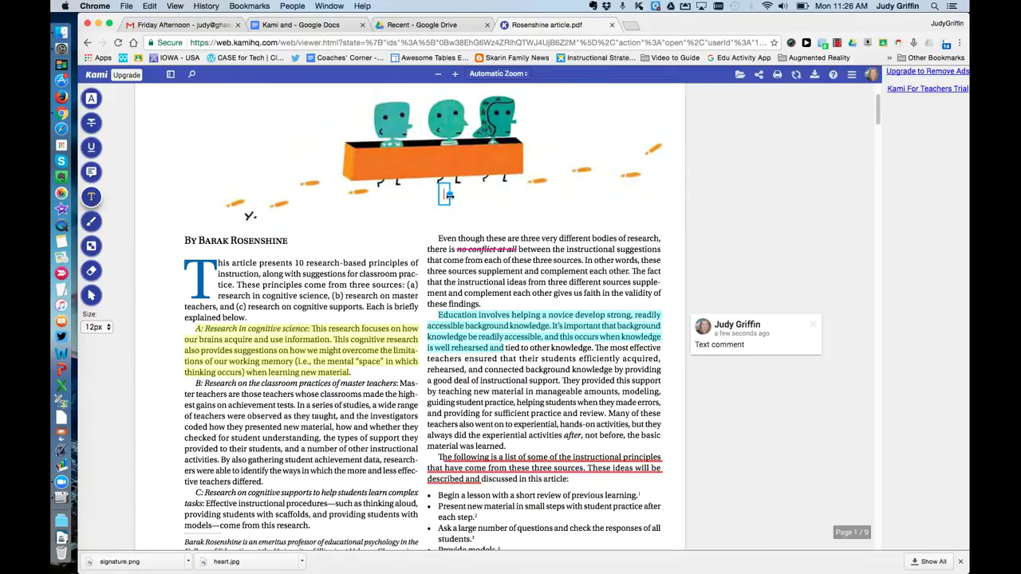
type("T")
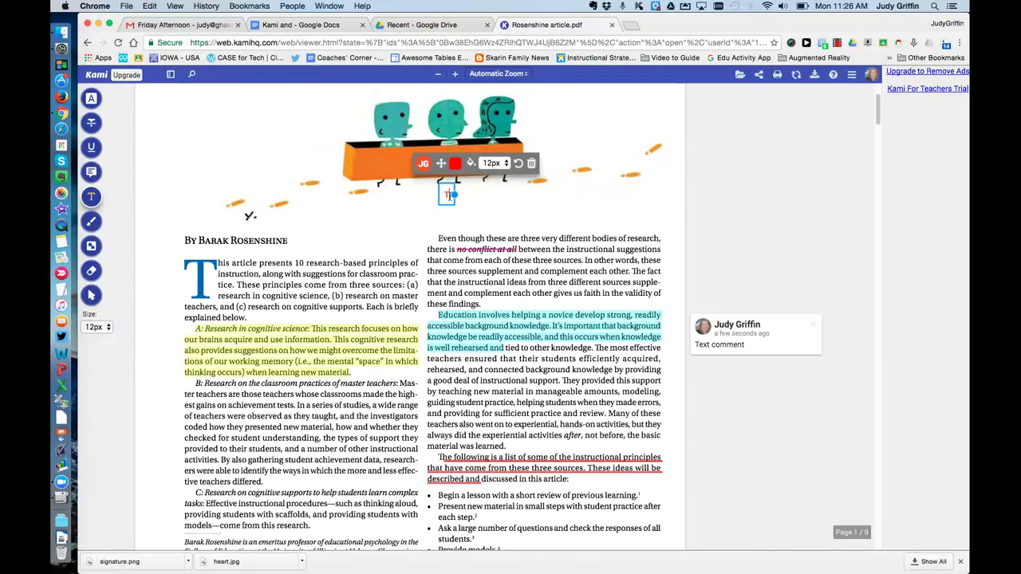
type("his article was importat")
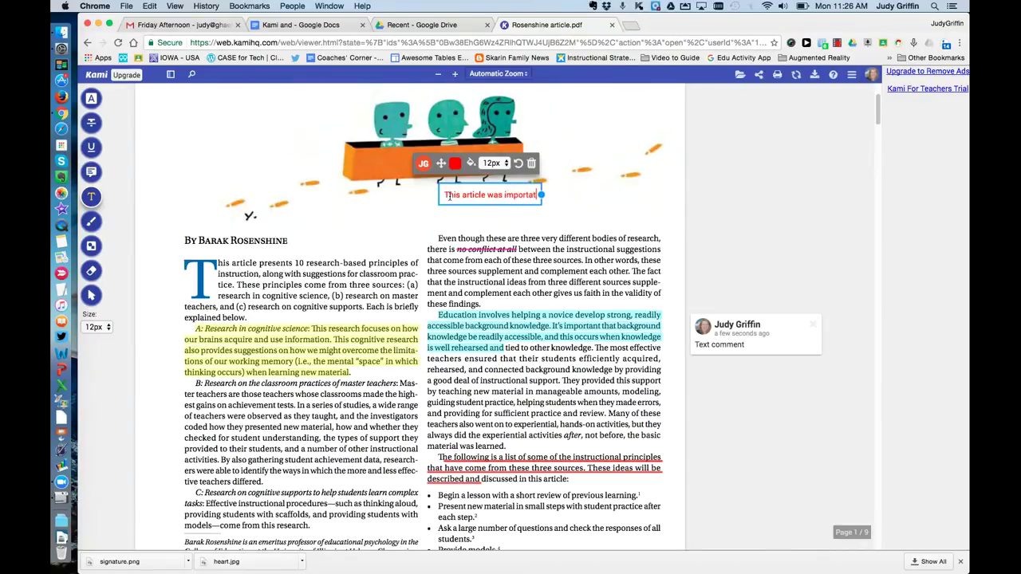
key("BackSpace")
type("nt! Share with your teachers at PD")
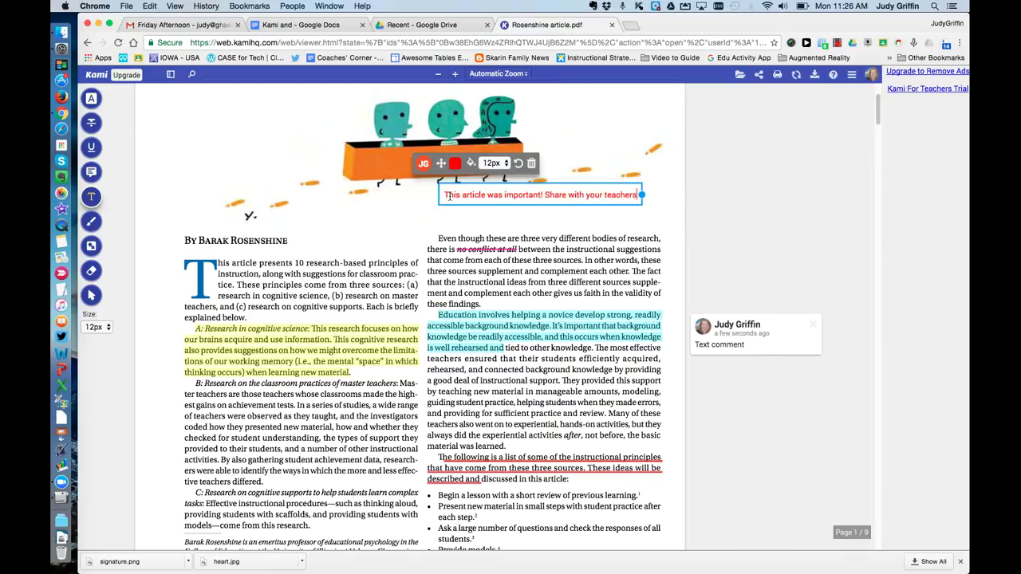
type("!")
Move the red text note to just above the author byline, aligned with the start of the first column.
left_click_drag(440, 164, 310, 194)
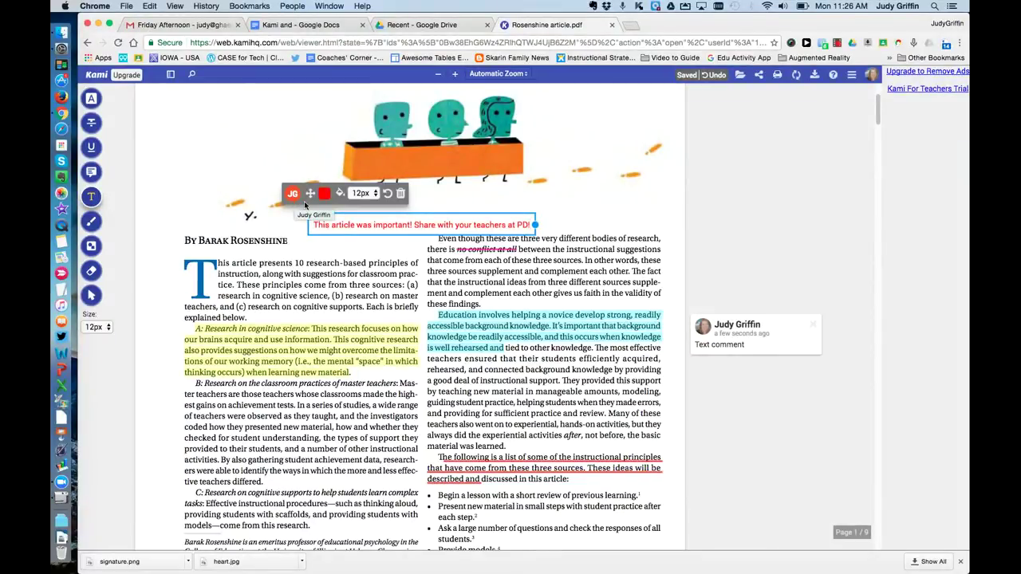
mouse_move(365, 226)
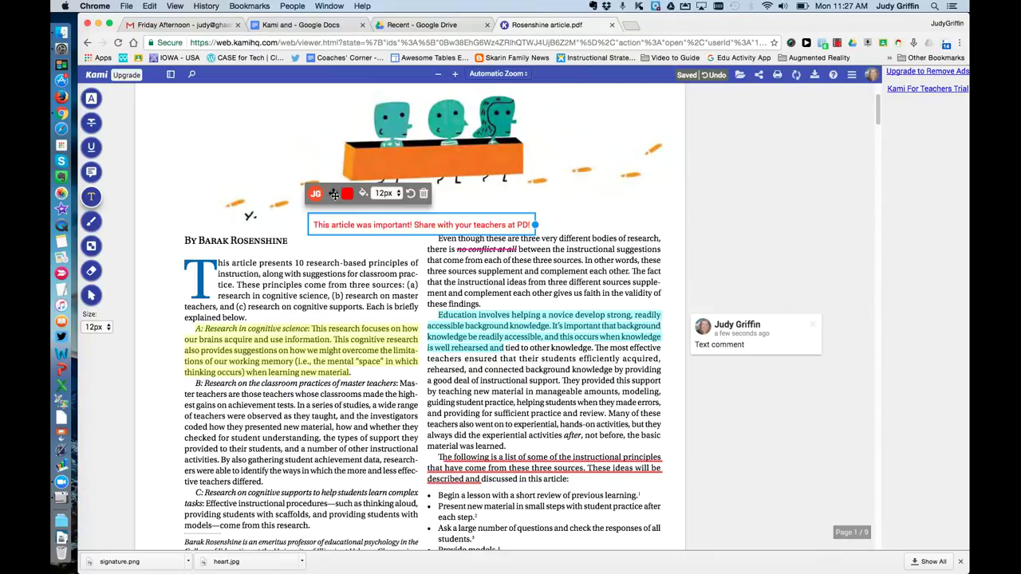
mouse_move(334, 193)
left_mouse_down()
mouse_move(477, 194)
mouse_move(384, 239)
mouse_move(206, 181)
left_mouse_up()
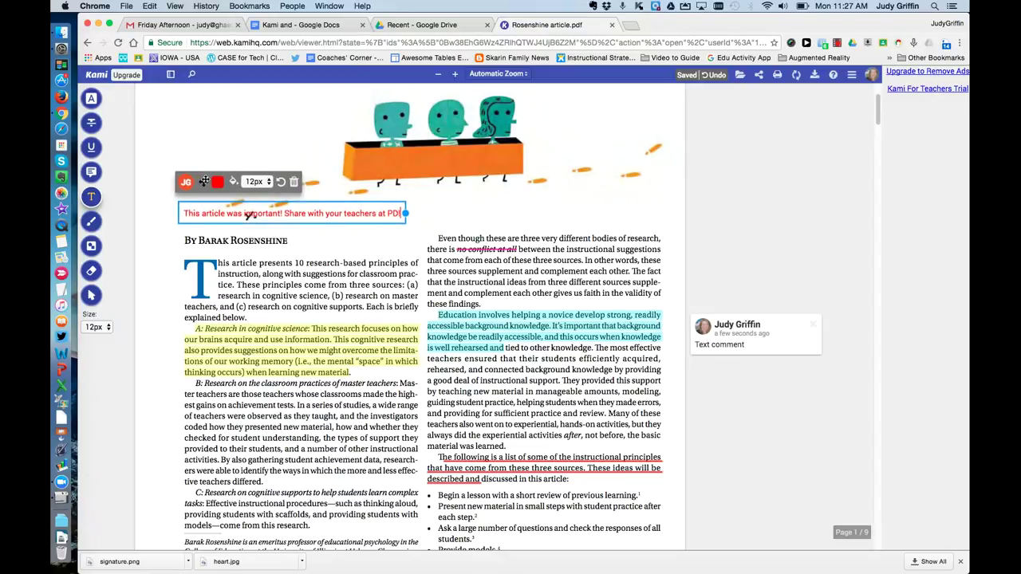
Change the text note's colour to cyan and its font size to 32px.
left_click(217, 182)
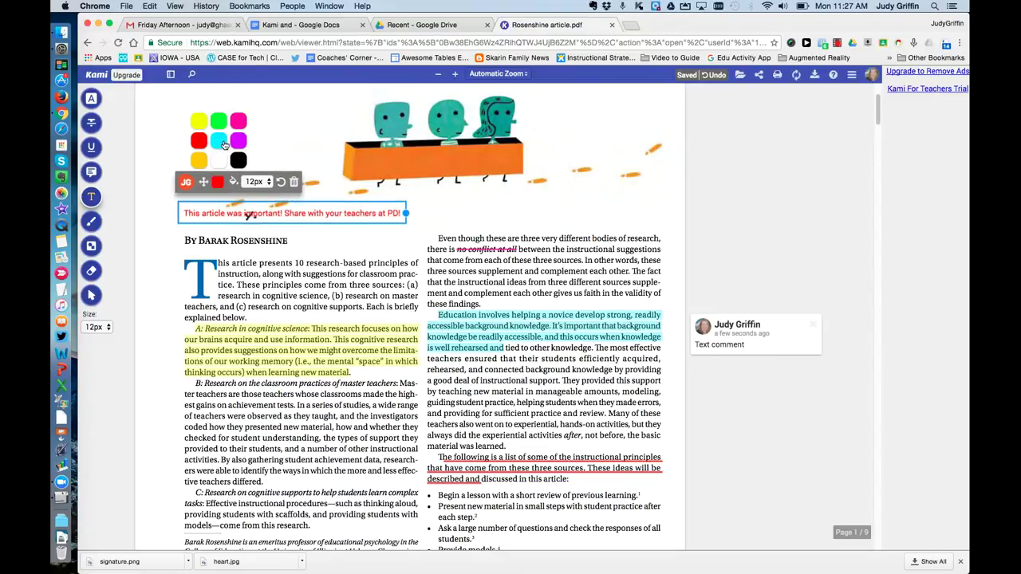
left_click(223, 144)
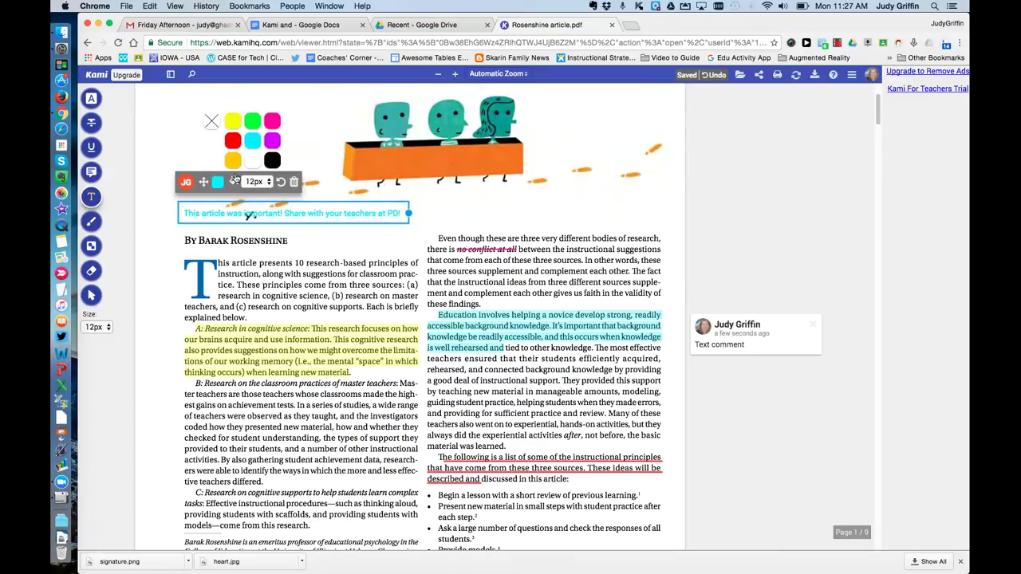
left_click(261, 181)
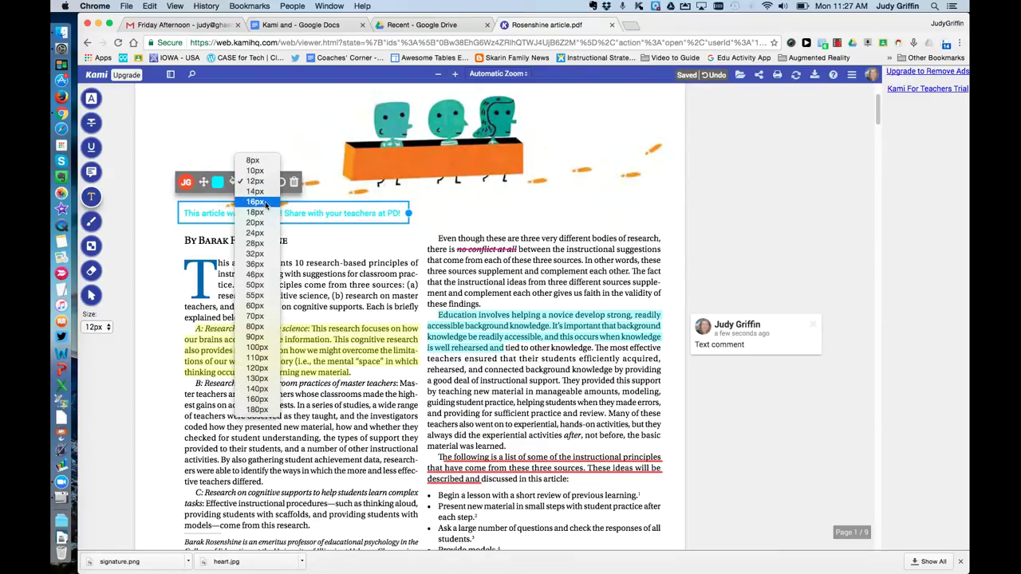
left_click(259, 253)
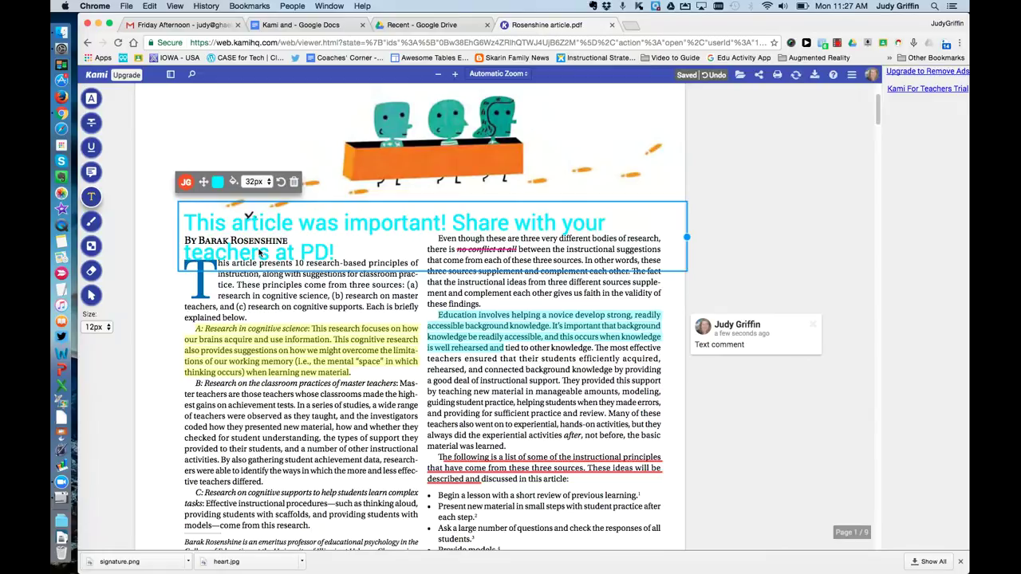
left_click(256, 221)
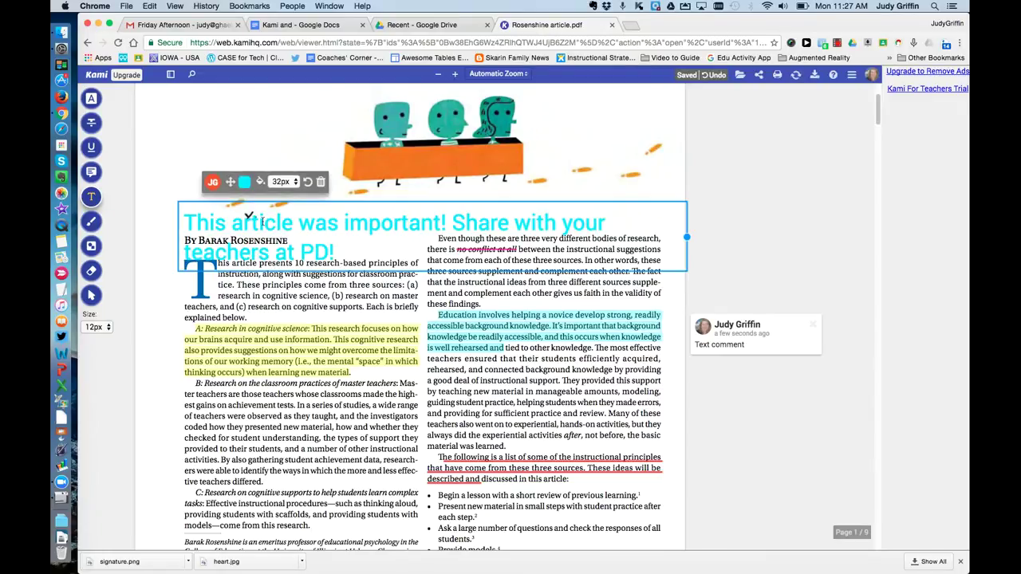
left_click(260, 182)
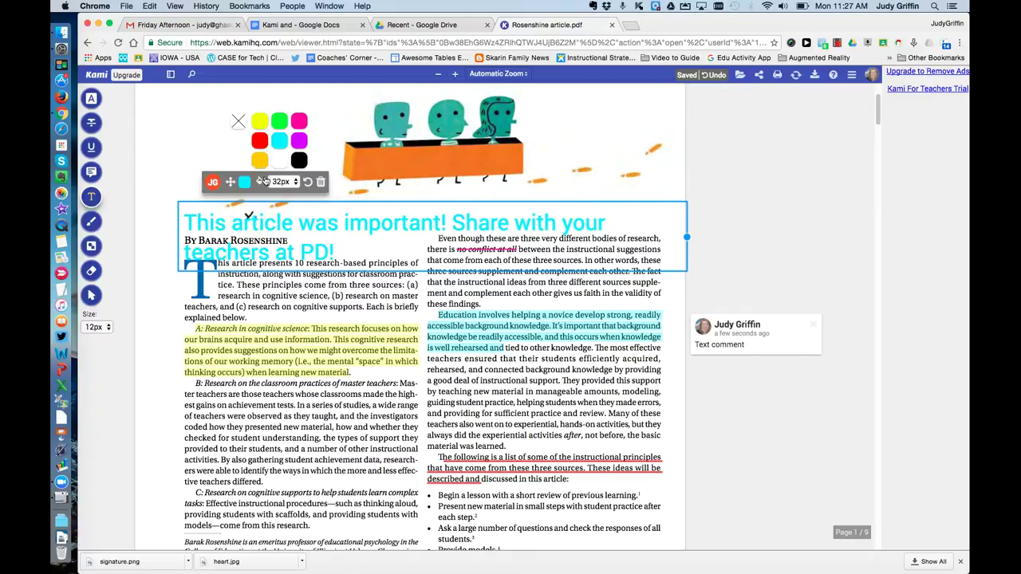
left_click(260, 182)
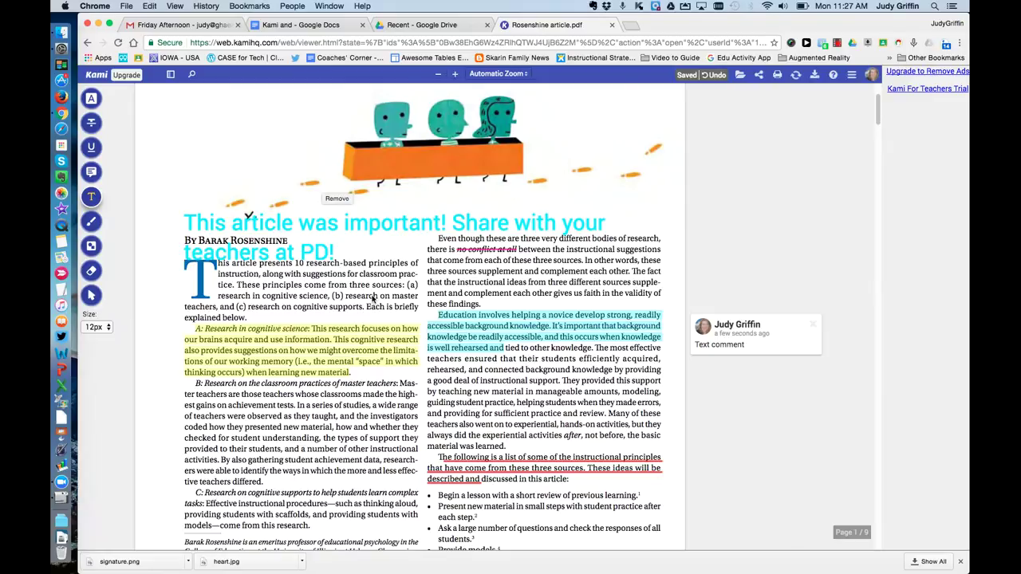
Delete the yellow highlight from the "A: Research in cognitive science" paragraph.
left_click(367, 339)
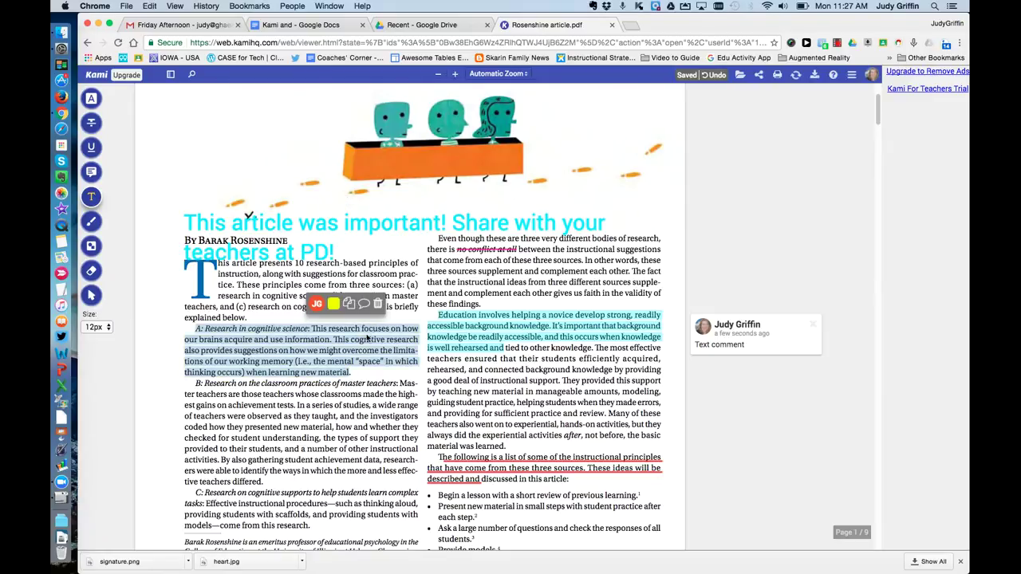
left_click(313, 342)
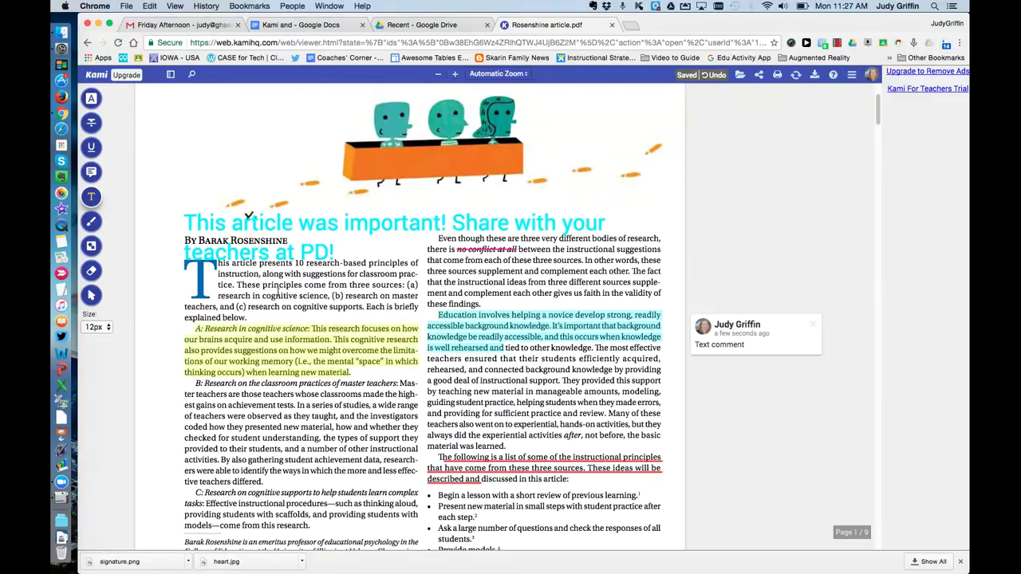
left_click(307, 345)
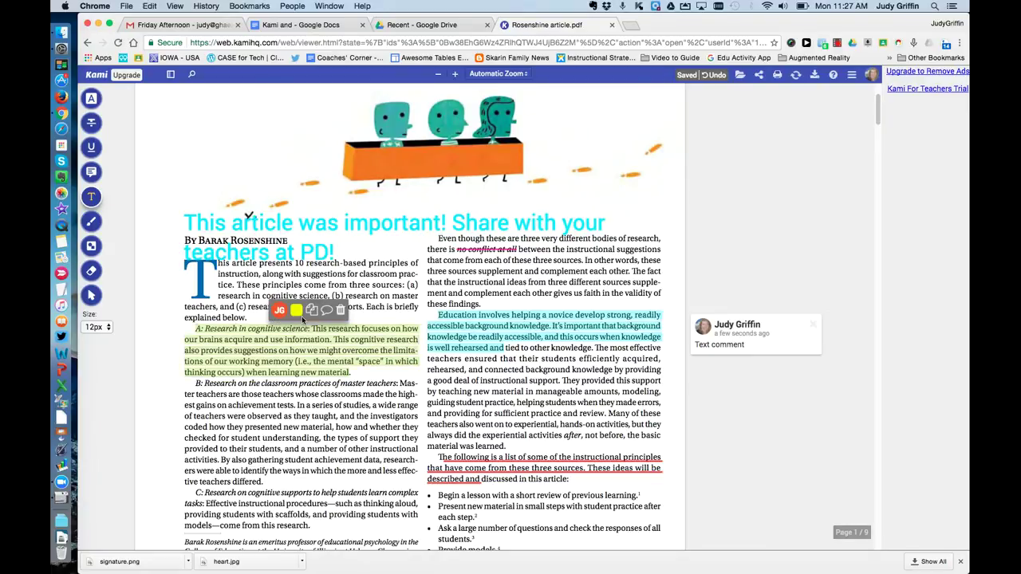
left_click(296, 311)
left_click(297, 312)
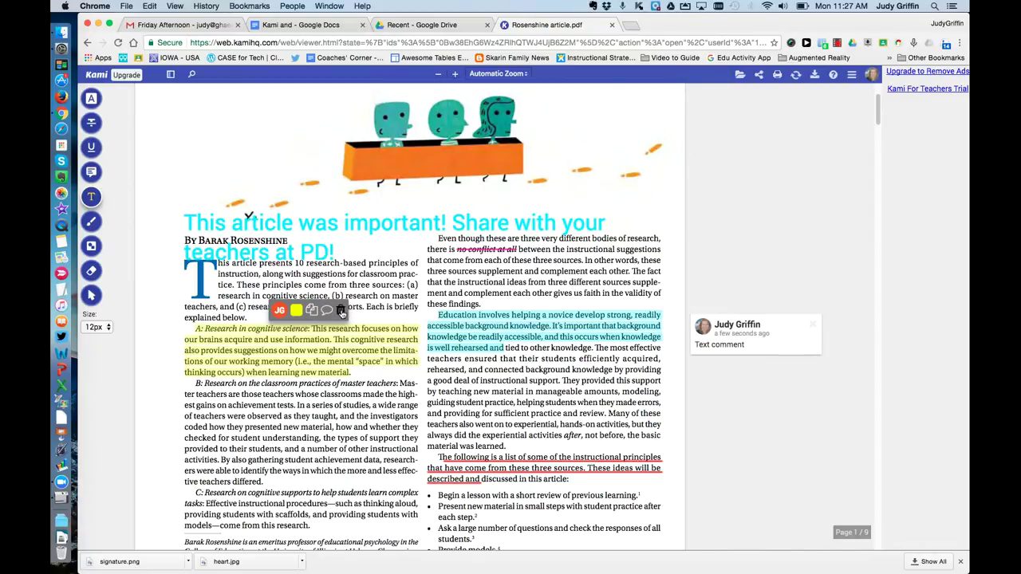
left_click(340, 311)
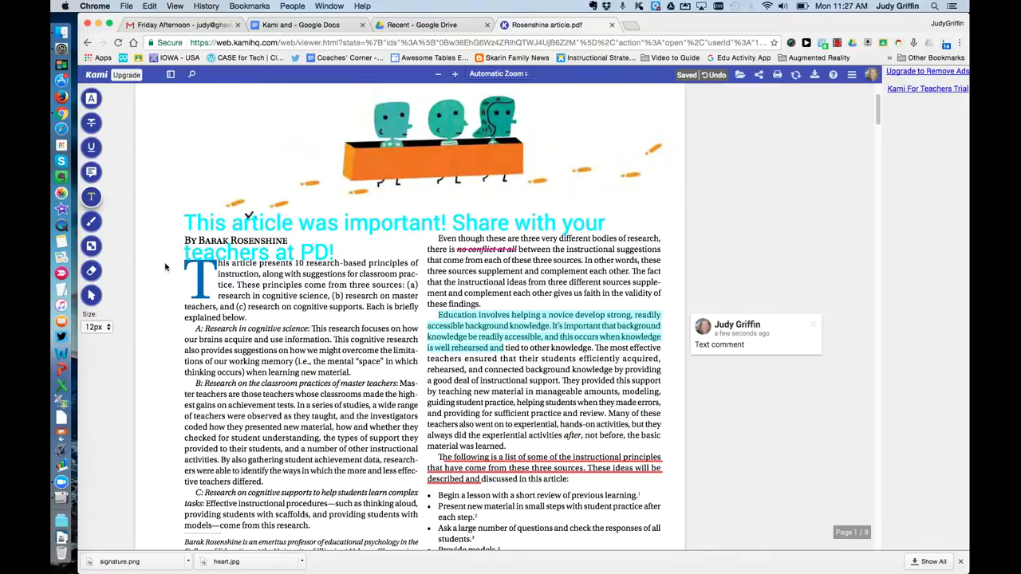
Draw an 8px purple freehand loop around the footprints ahead of the orange box and an arrow pointing at the box from behind.
left_click(89, 223)
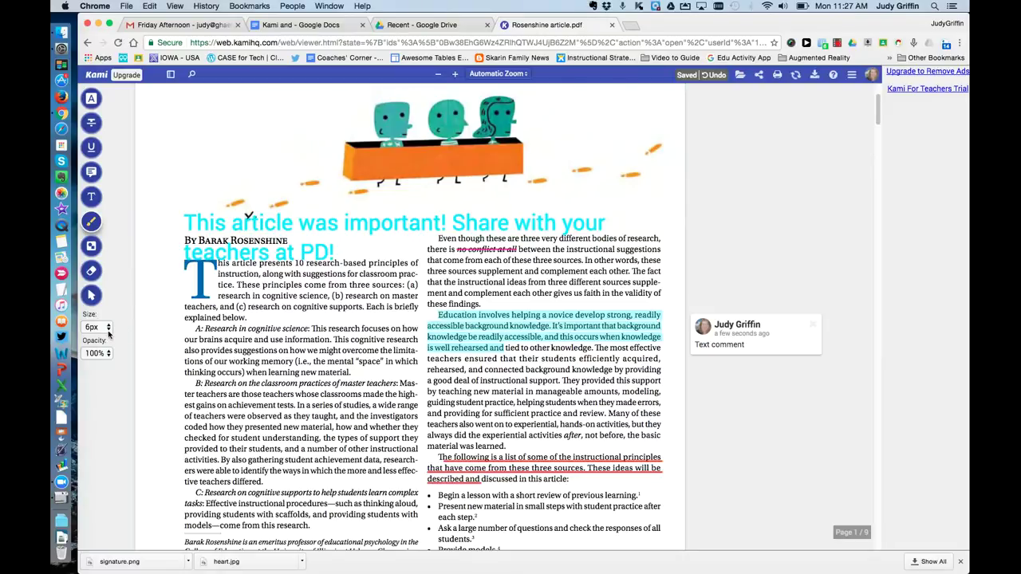
mouse_move(97, 226)
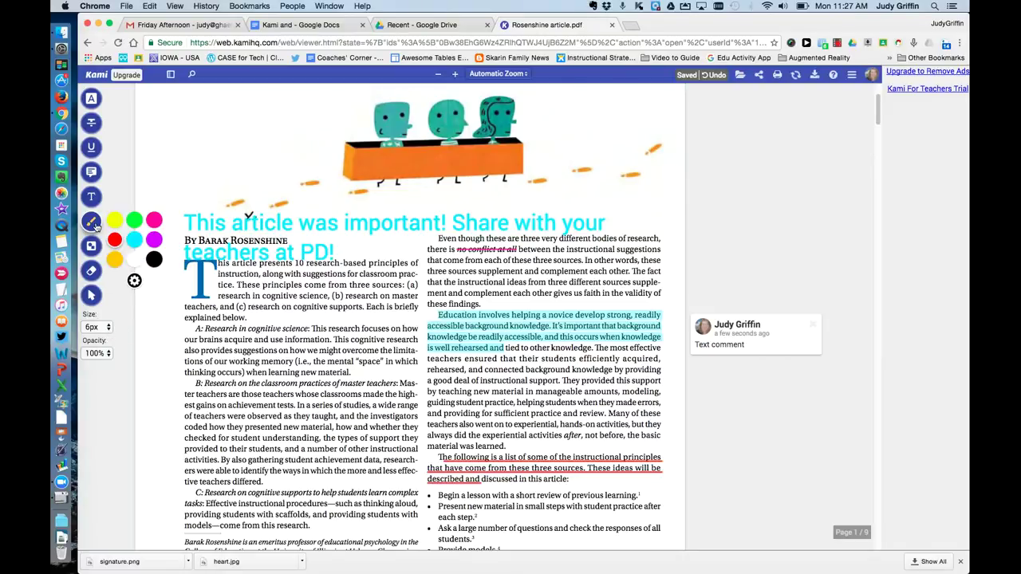
left_click(109, 331)
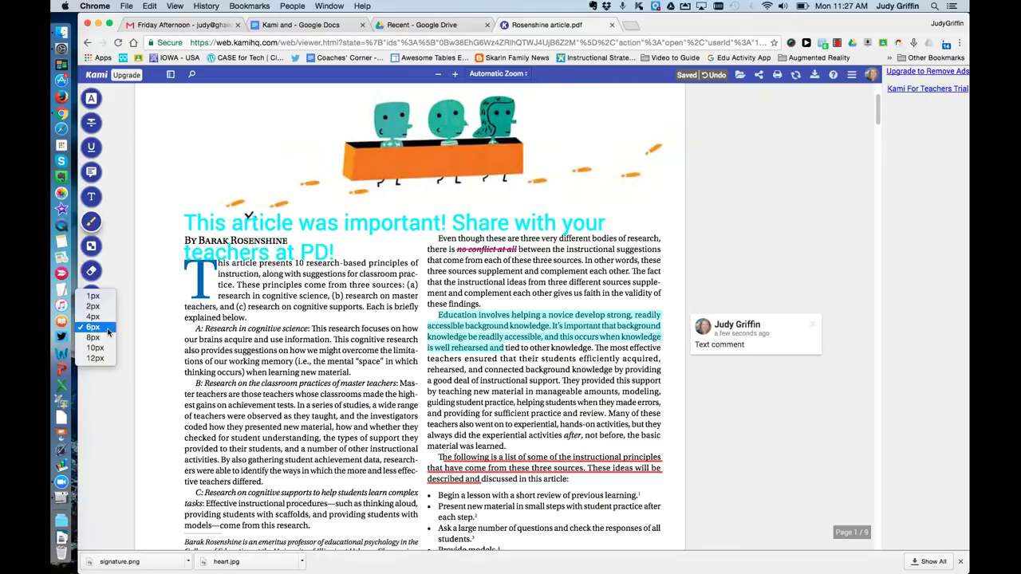
left_click(104, 339)
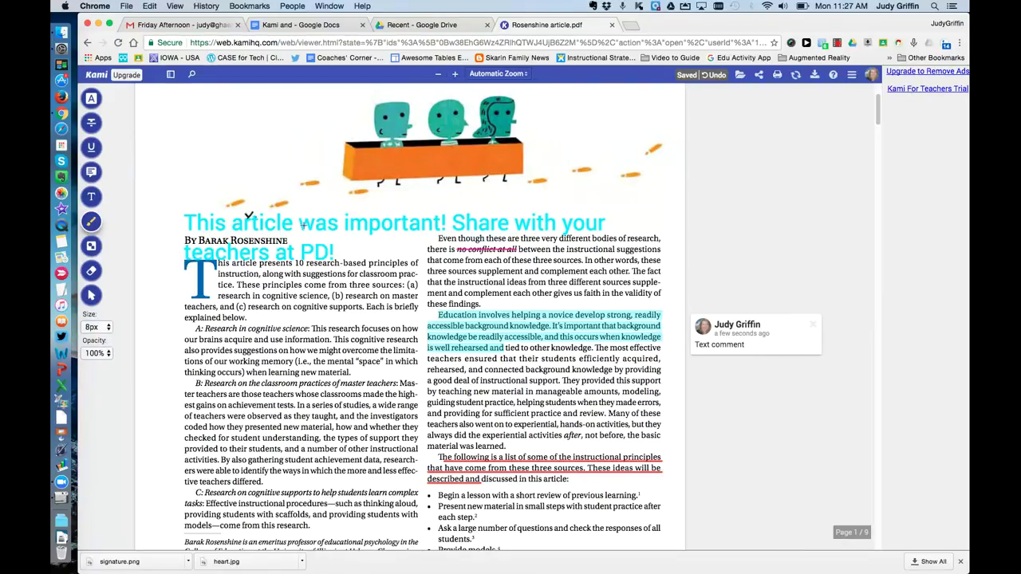
mouse_move(106, 225)
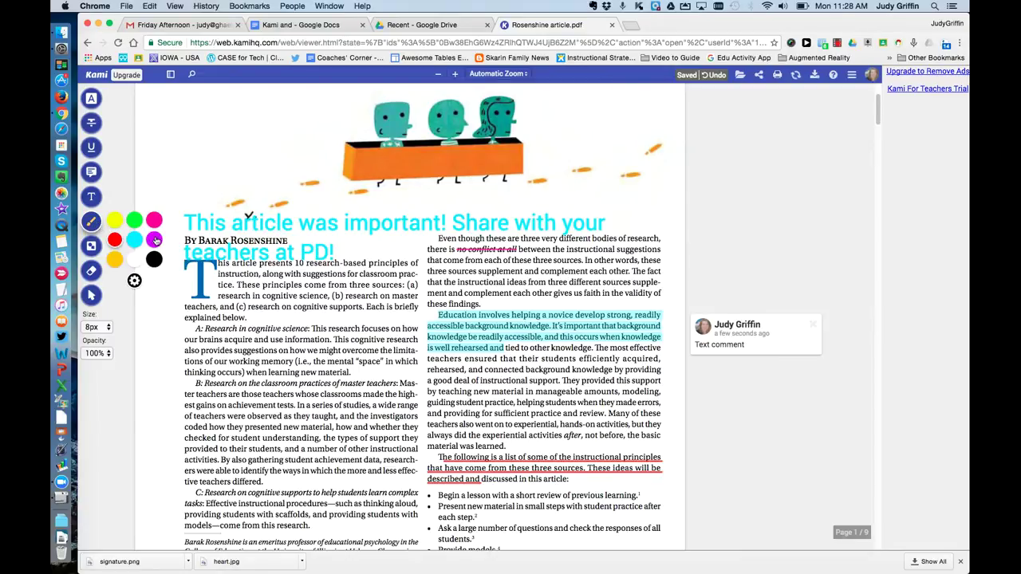
mouse_move(593, 153)
left_mouse_down()
mouse_move(551, 154)
mouse_move(540, 196)
mouse_move(671, 164)
mouse_move(646, 128)
mouse_move(588, 159)
left_mouse_up()
mouse_move(268, 153)
left_mouse_down()
mouse_move(322, 153)
mouse_move(311, 147)
mouse_move(320, 155)
mouse_move(304, 169)
left_mouse_up()
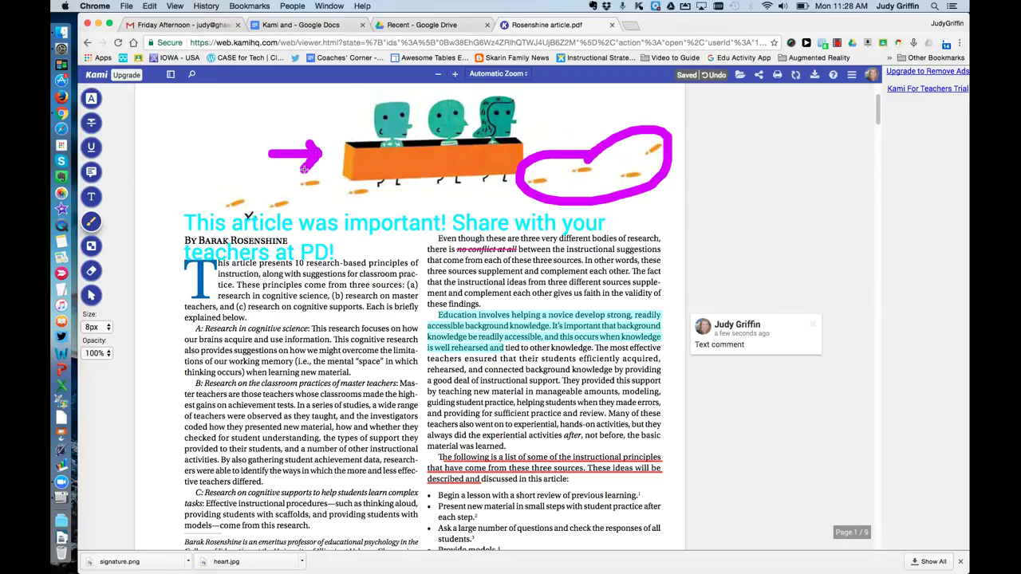
Draw a black 6px ellipse around the "A: Research in cognitive science" paragraph and shift it slightly up and to the left.
left_click(91, 246)
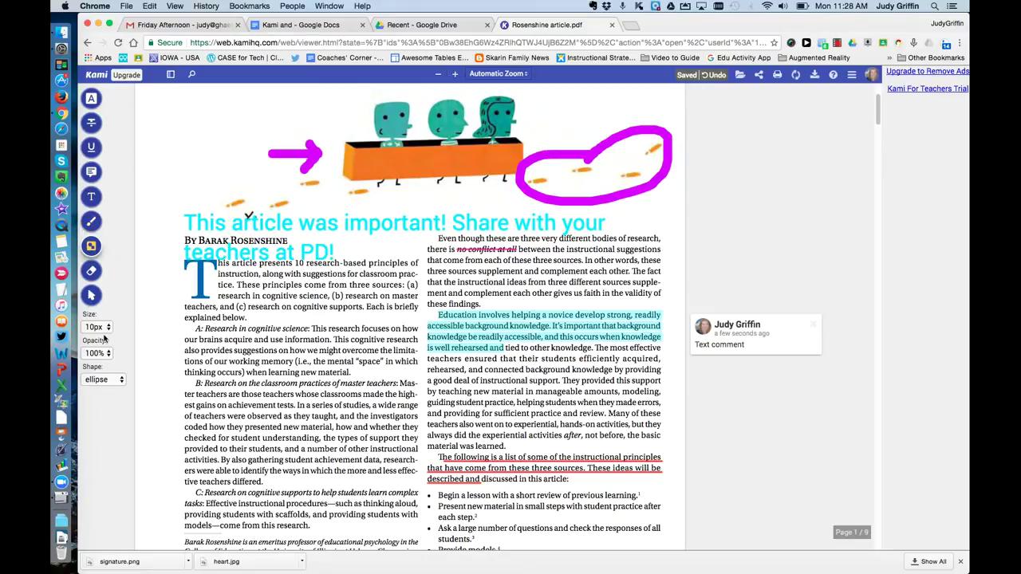
left_click(118, 383)
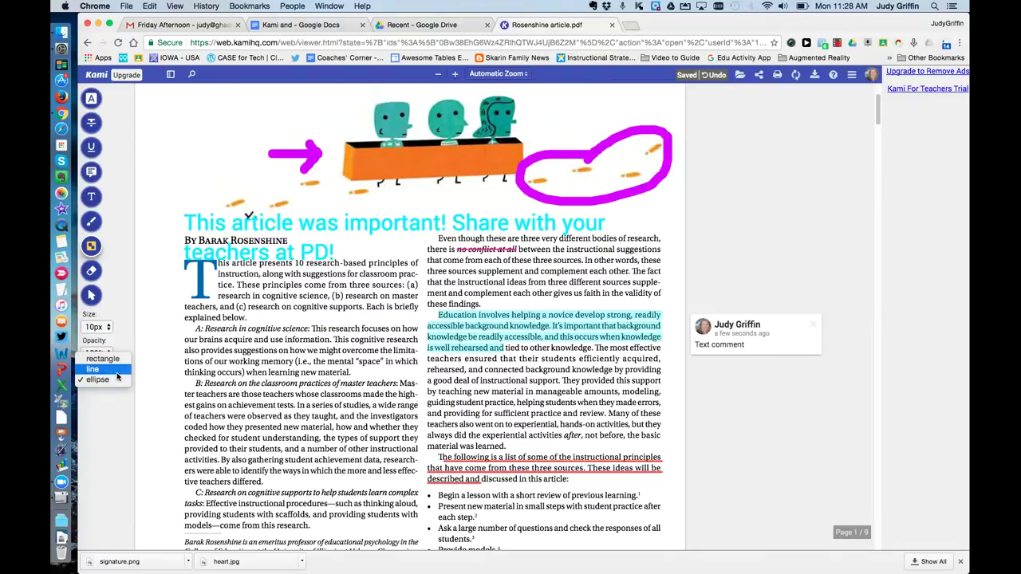
left_click(117, 343)
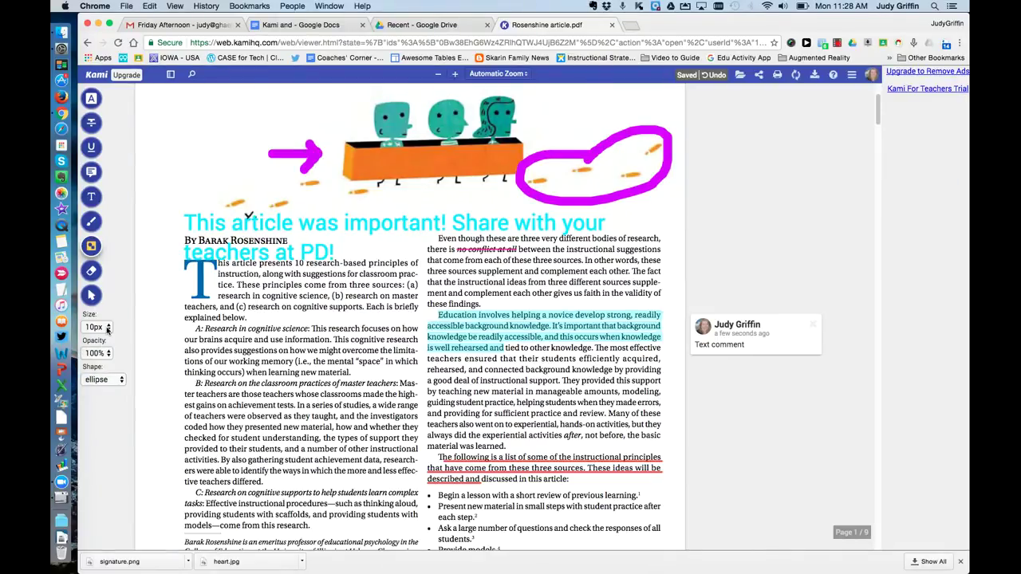
left_click(108, 328)
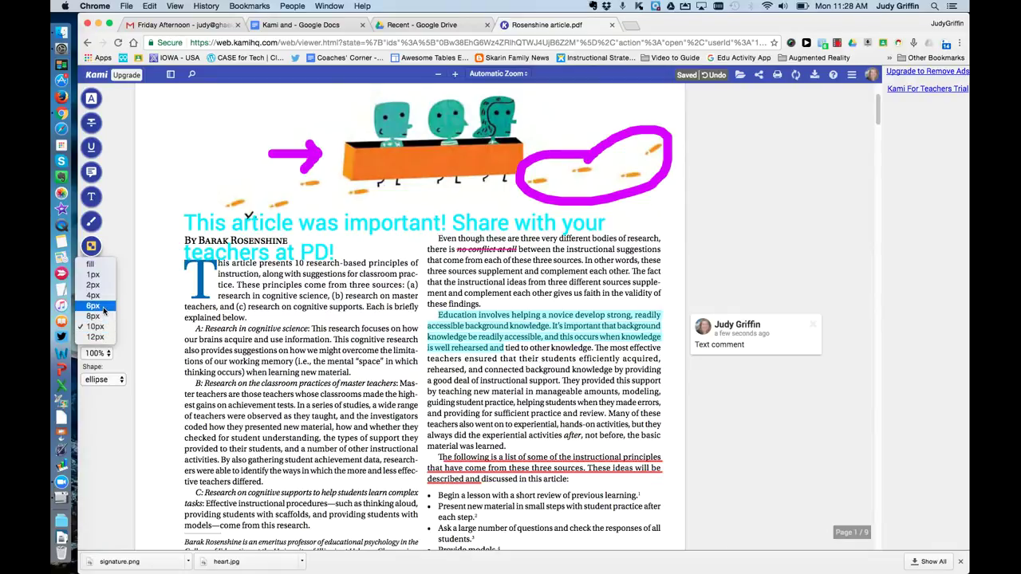
left_click(93, 306)
mouse_move(177, 318)
left_mouse_down()
mouse_move(271, 332)
mouse_move(433, 390)
left_mouse_up()
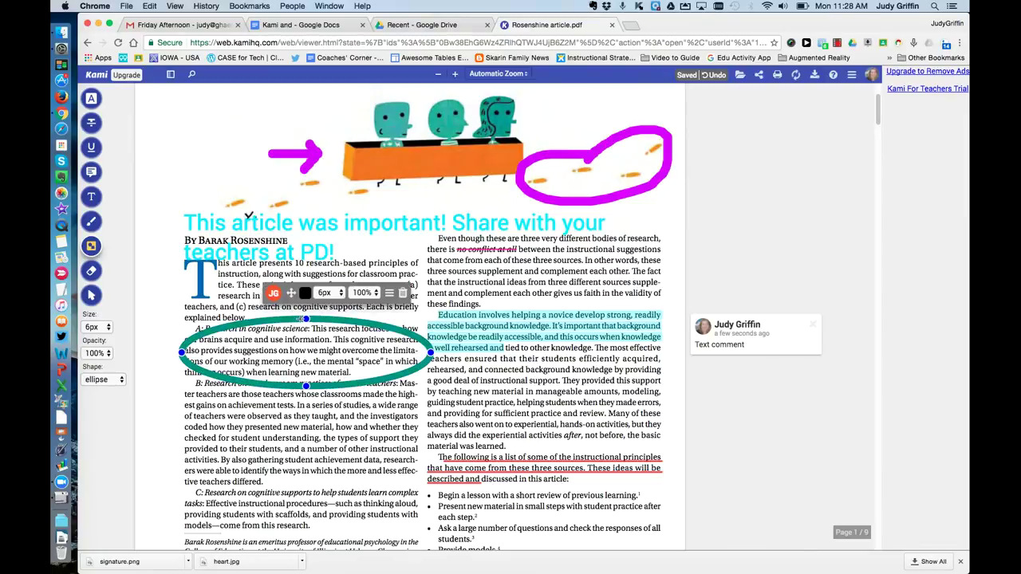
mouse_move(291, 293)
left_mouse_down()
mouse_move(289, 305)
mouse_move(280, 279)
left_mouse_up()
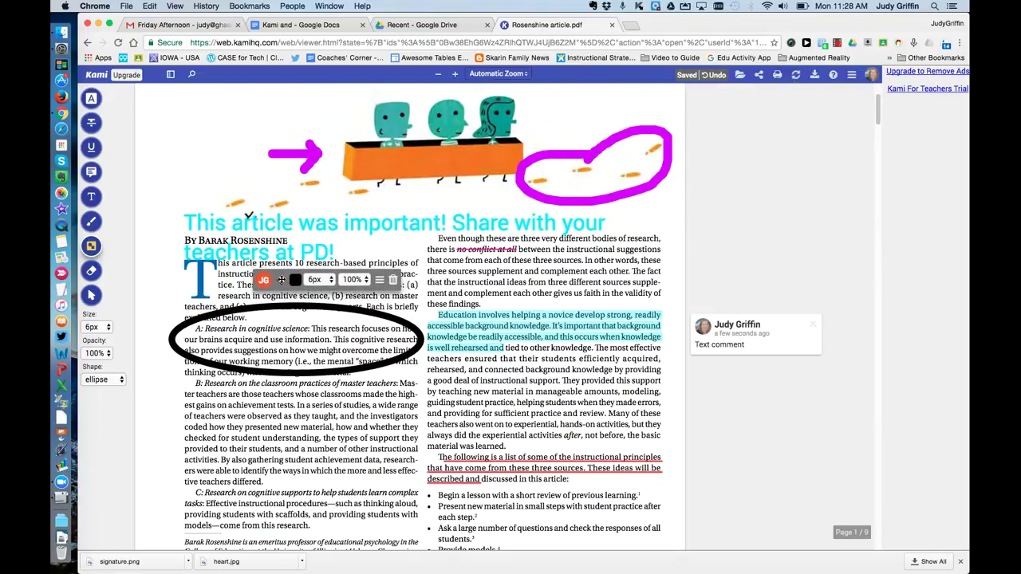
Erase most of the purple arrow beside the orange box and undo the erasure with the Select Text tool active.
left_click(93, 272)
mouse_move(285, 150)
left_mouse_down()
mouse_move(317, 153)
mouse_move(281, 152)
mouse_move(309, 158)
left_mouse_up()
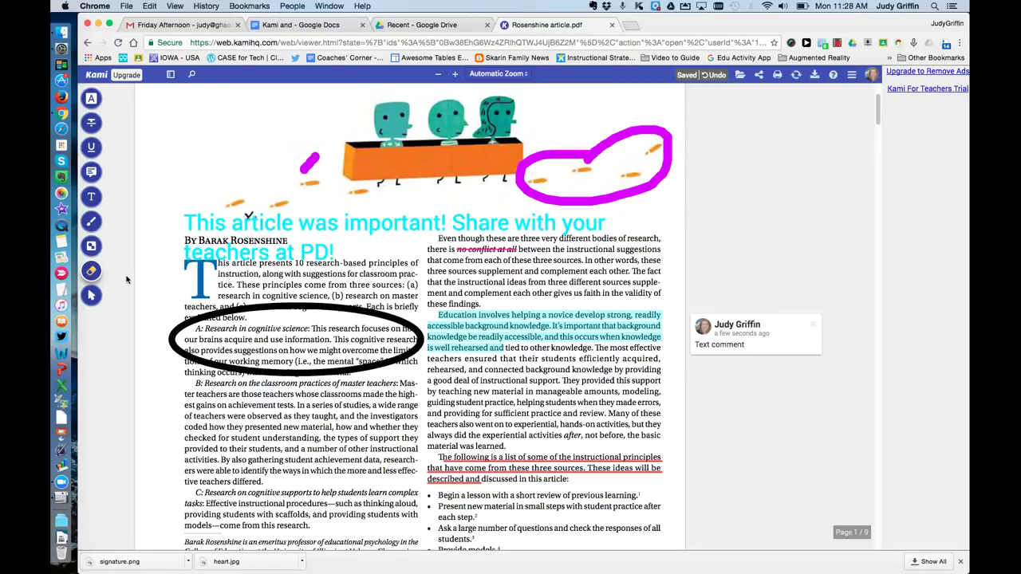
left_click(91, 296)
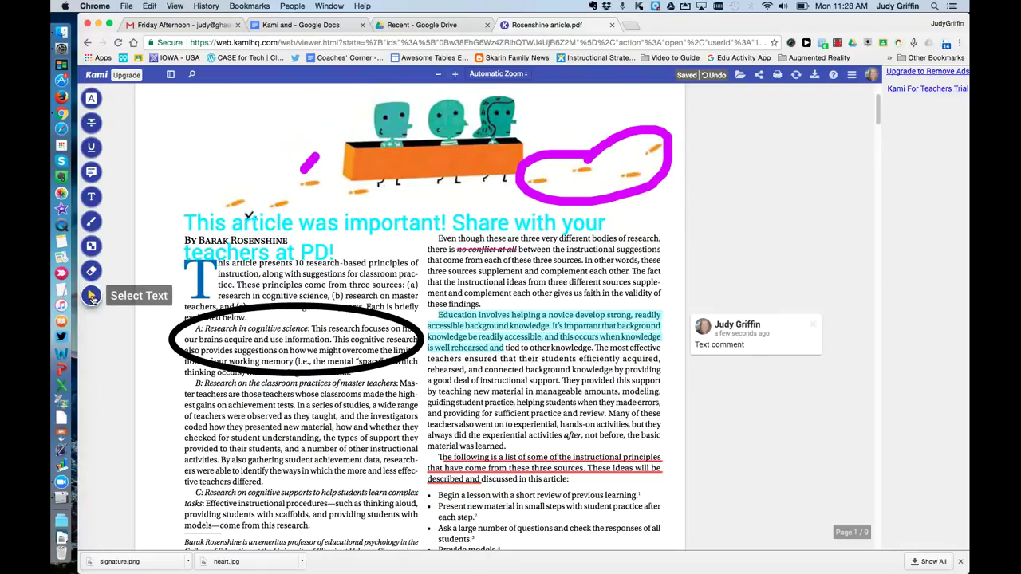
left_click(562, 342)
left_click(540, 319)
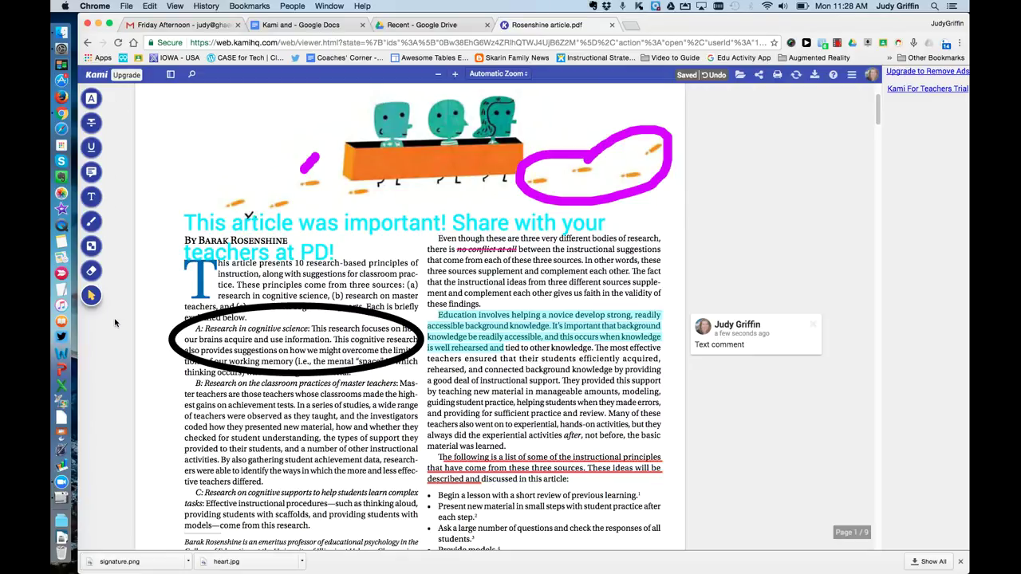
left_click(715, 78)
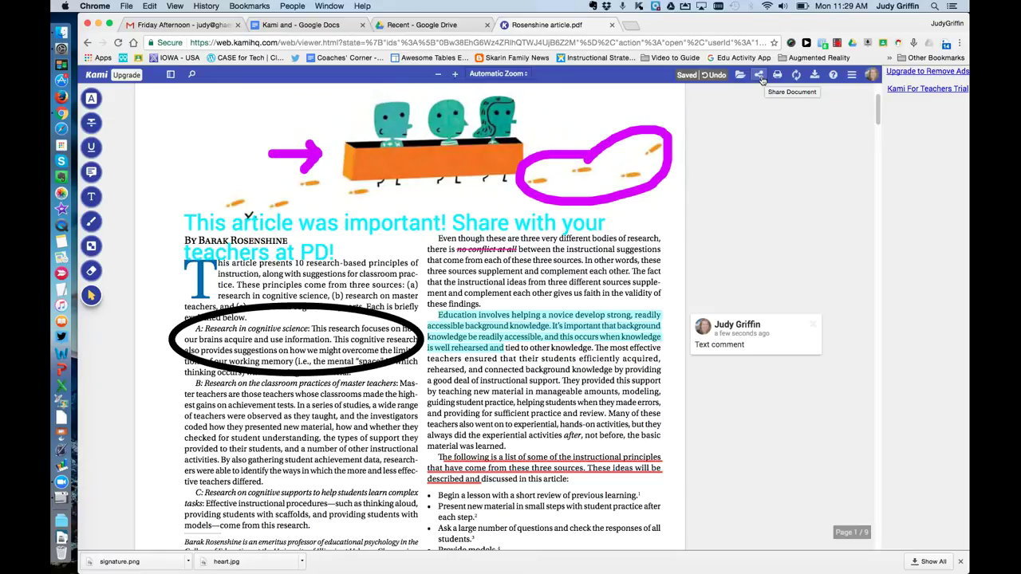
Upload the annotated document to generate a sharing link, and close the sharing options.
left_click(760, 75)
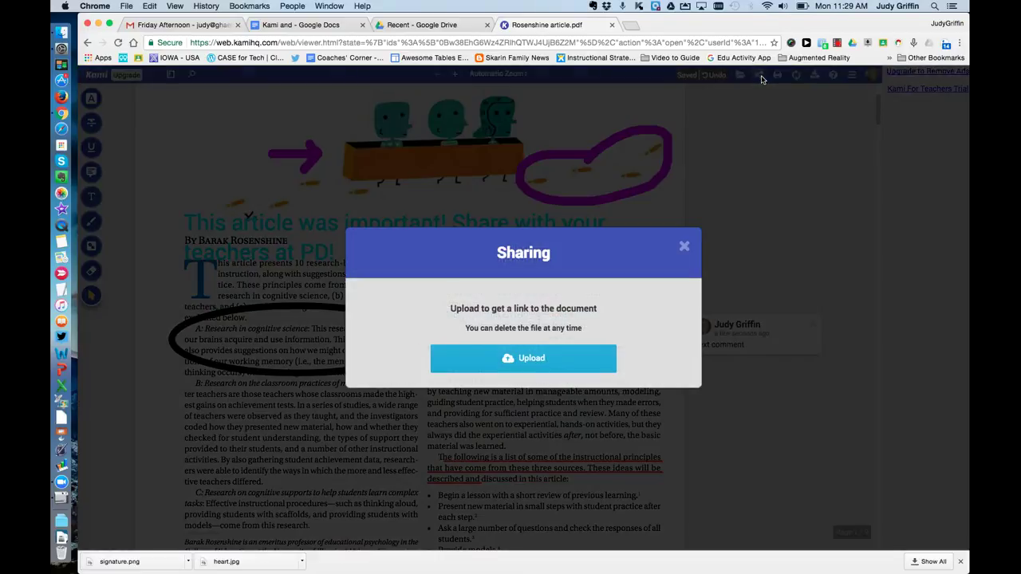
left_click(556, 359)
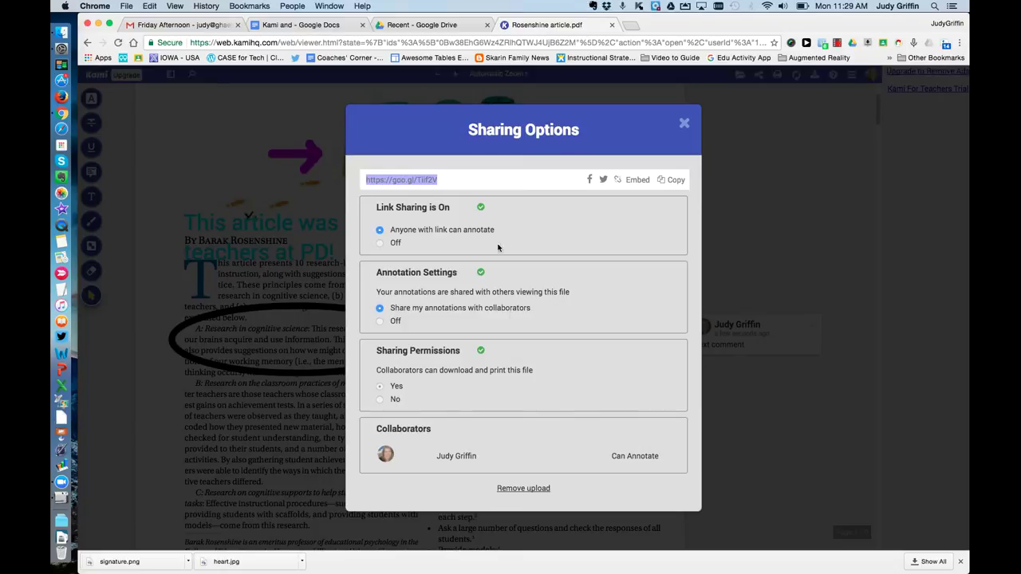
left_click(684, 124)
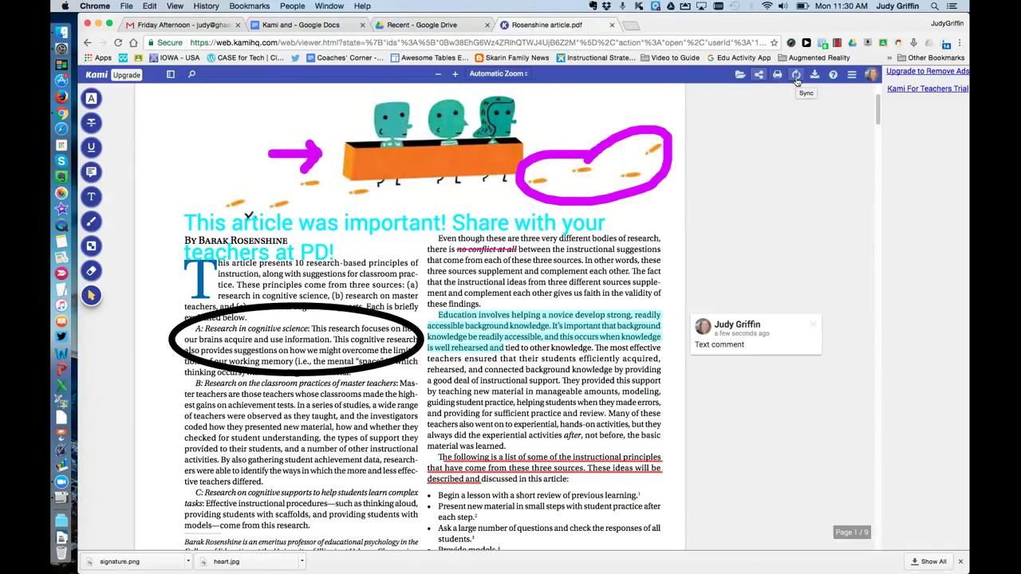
Switch the document to Two Page View and look through the first pages in that layout.
left_click(852, 75)
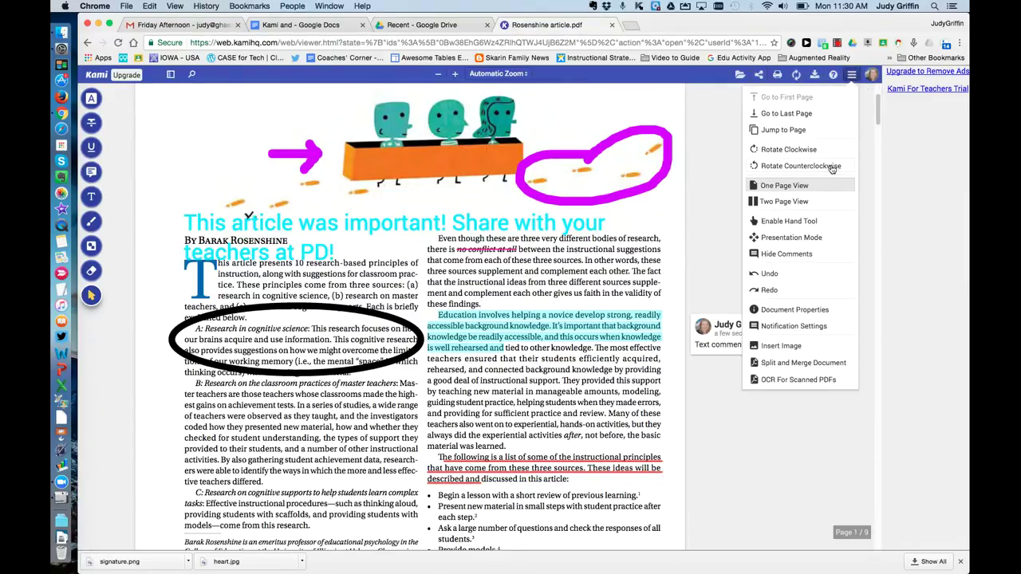
left_click(810, 209)
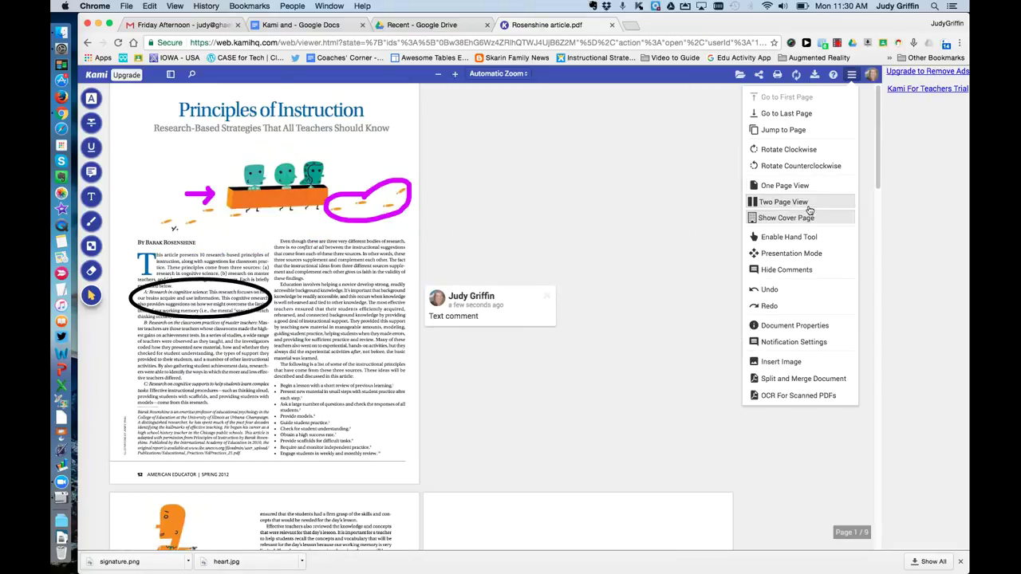
scroll(672, 262, "down", 2)
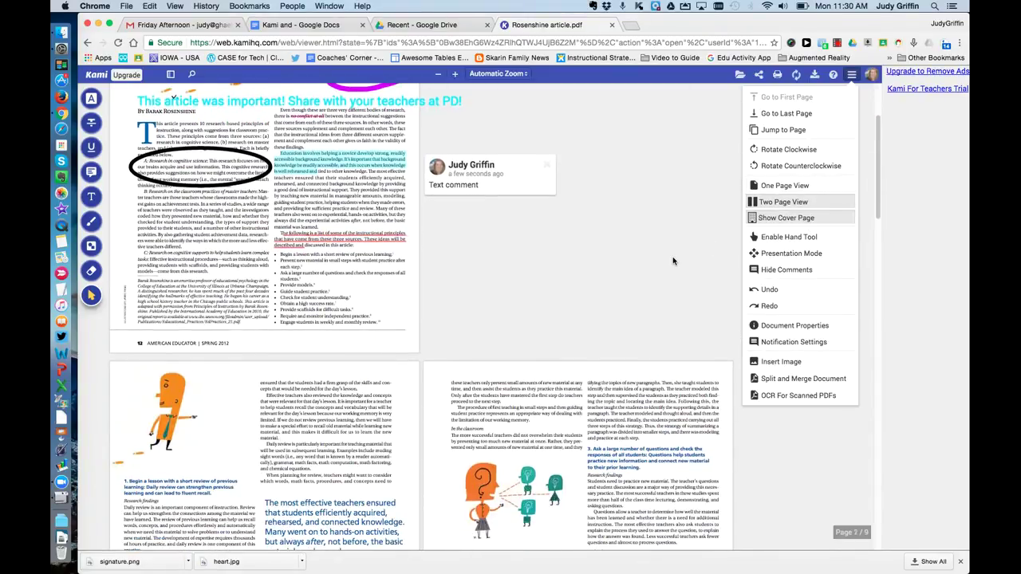
scroll(673, 261, "down", 5)
scroll(673, 259, "up", 3)
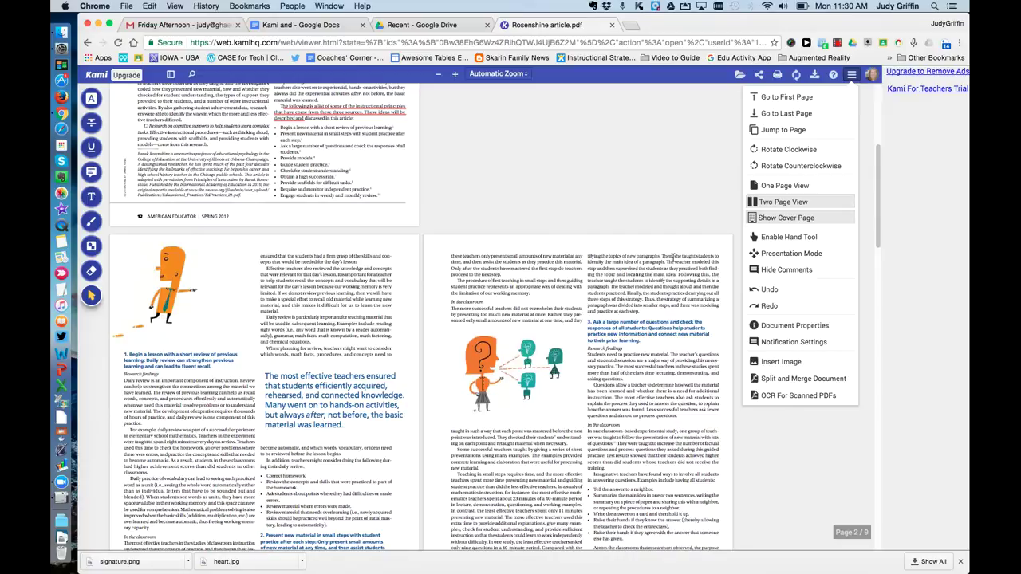
scroll(673, 259, "up", 5)
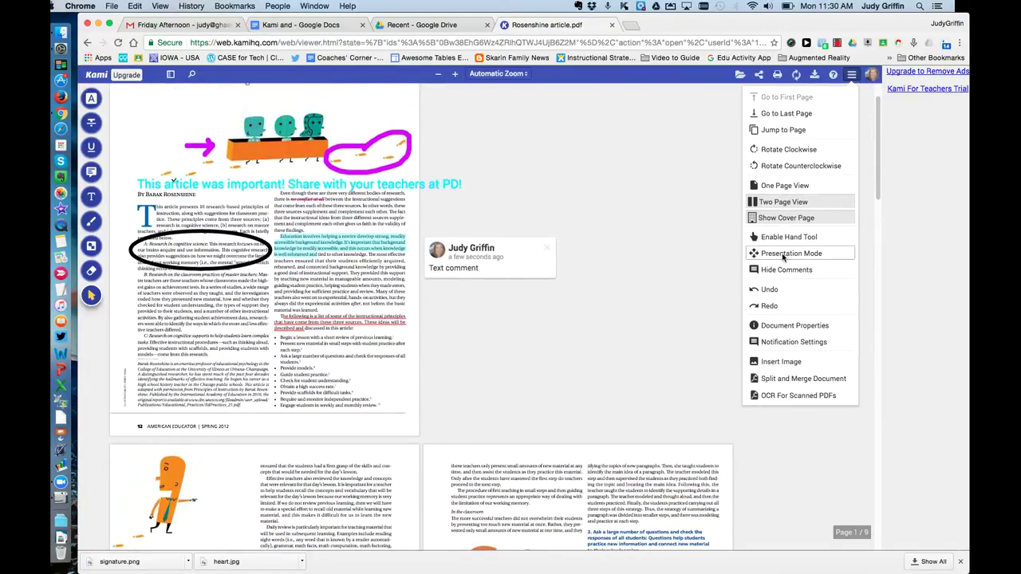
View the article in Presentation Mode, and return from full screen to the document options.
left_click(783, 254)
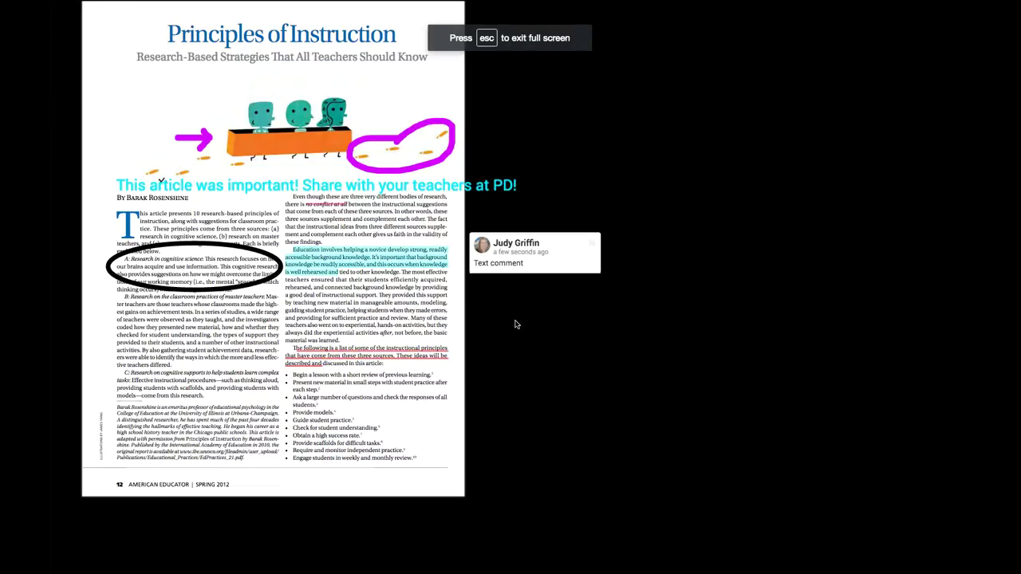
key("Escape")
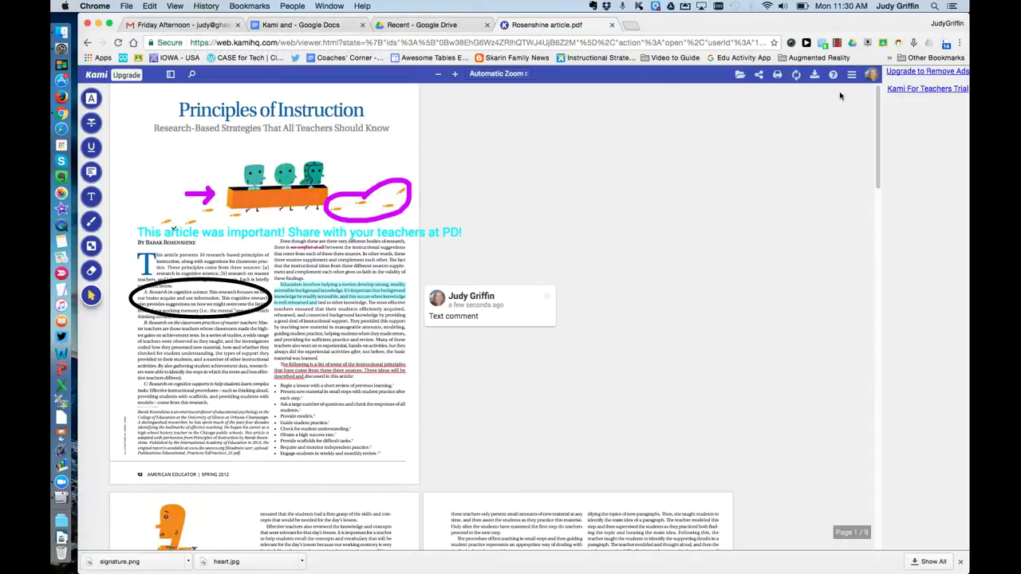
left_click(852, 75)
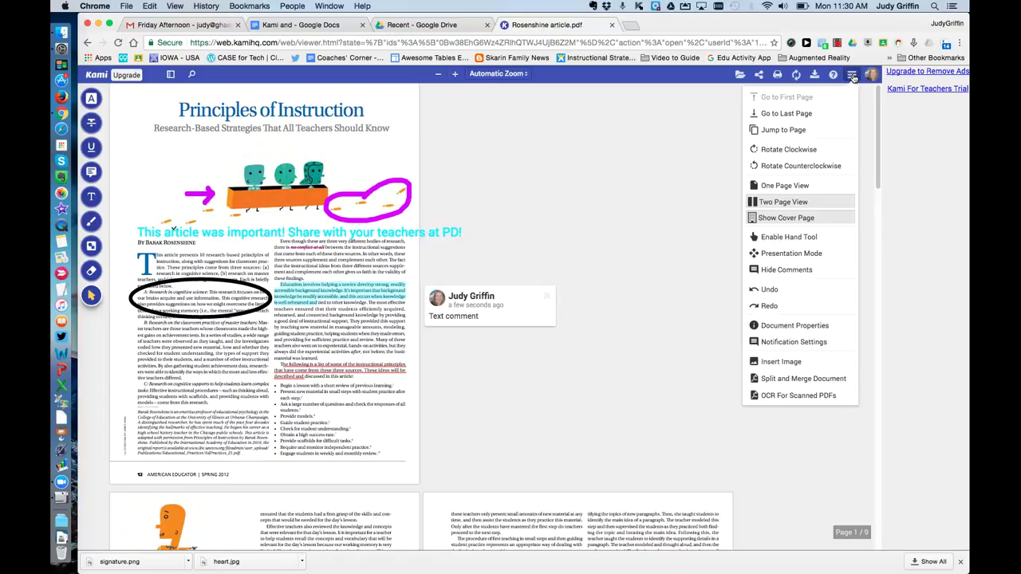